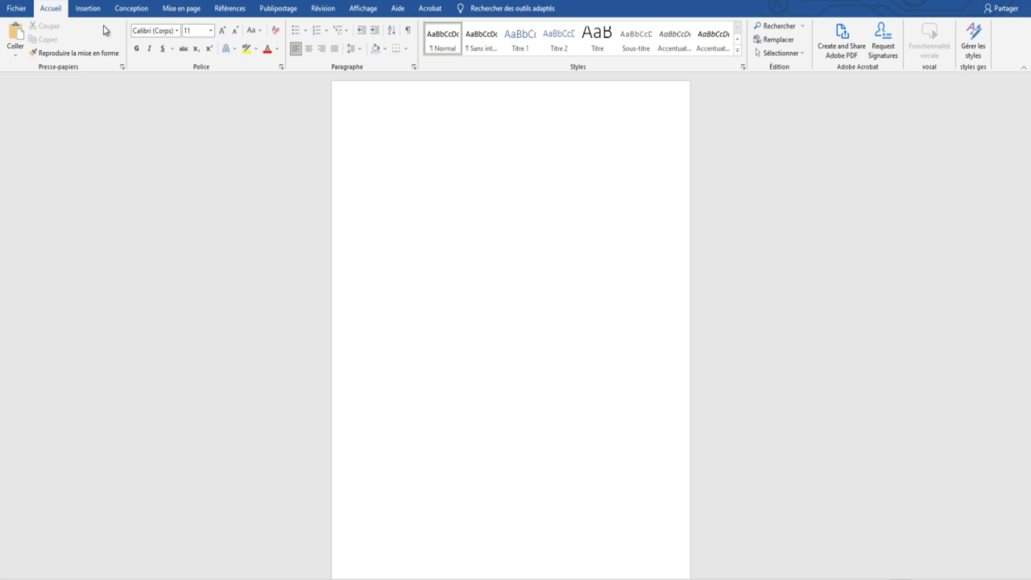
# Step: Browse the built-in header designs available for the blank document
pyautogui.click(77, 11)
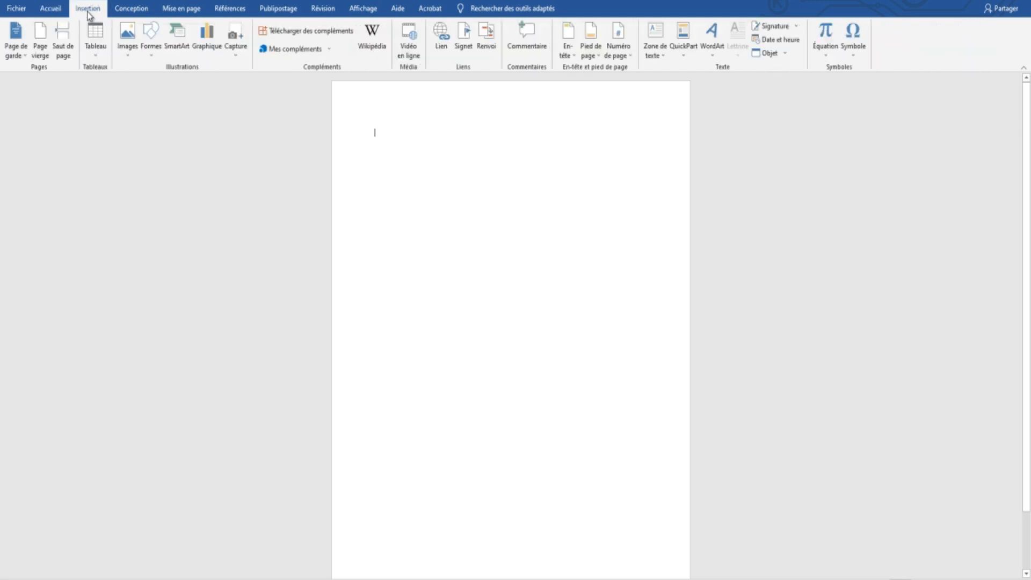
pyautogui.click(570, 51)
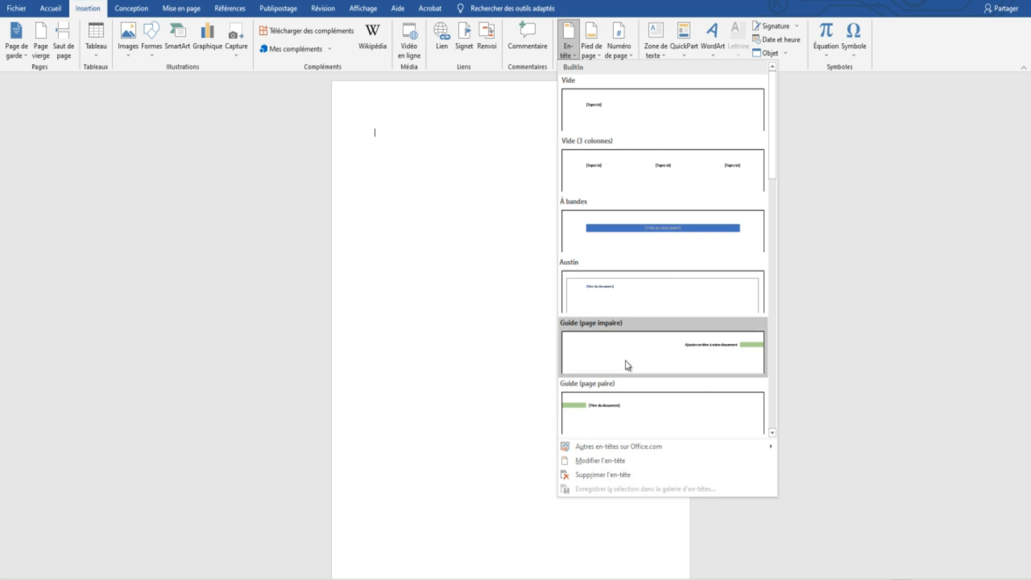
pyautogui.scroll(-4, 628, 365)
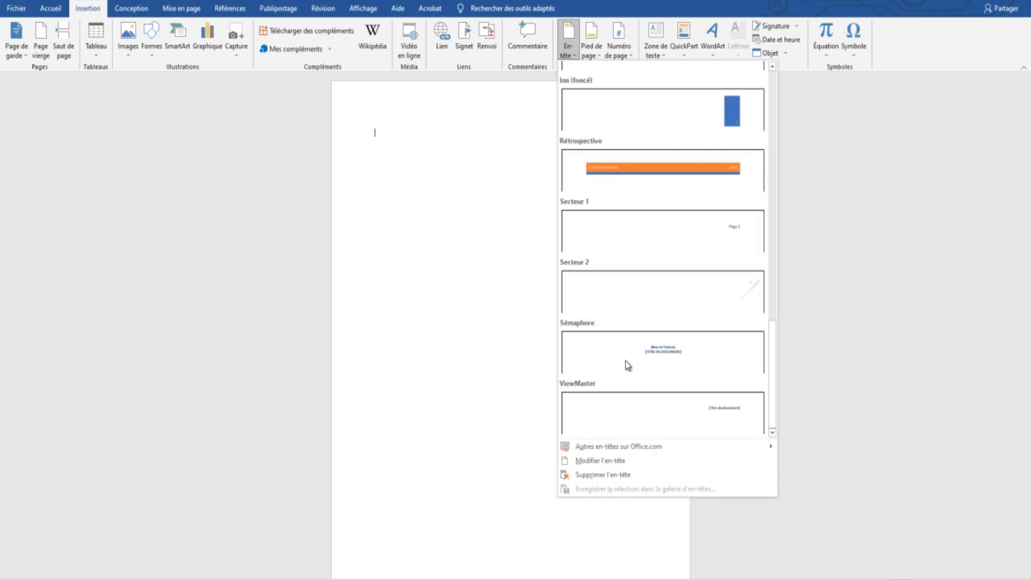
pyautogui.scroll(3, 628, 365)
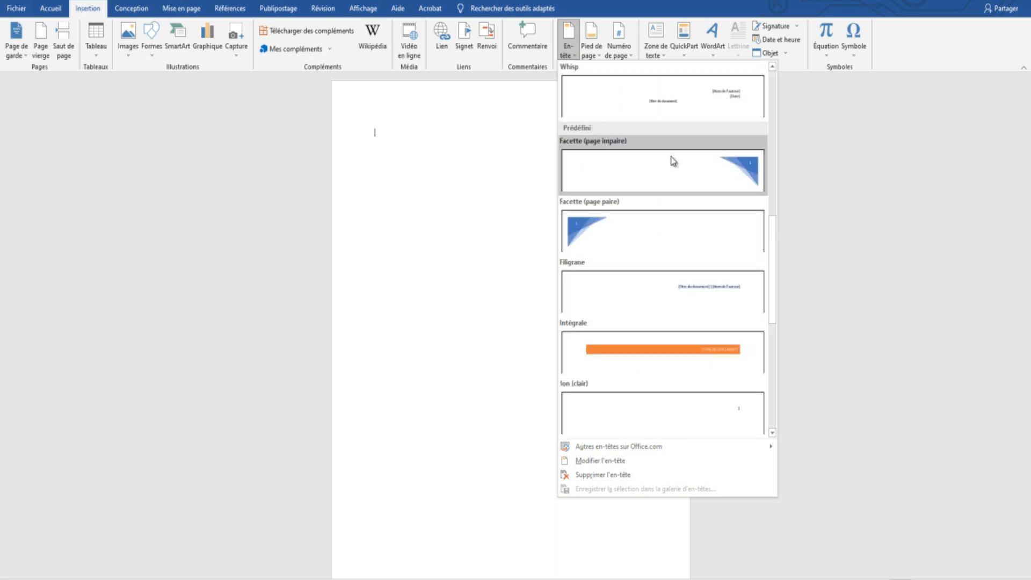
pyautogui.scroll(3, 672, 161)
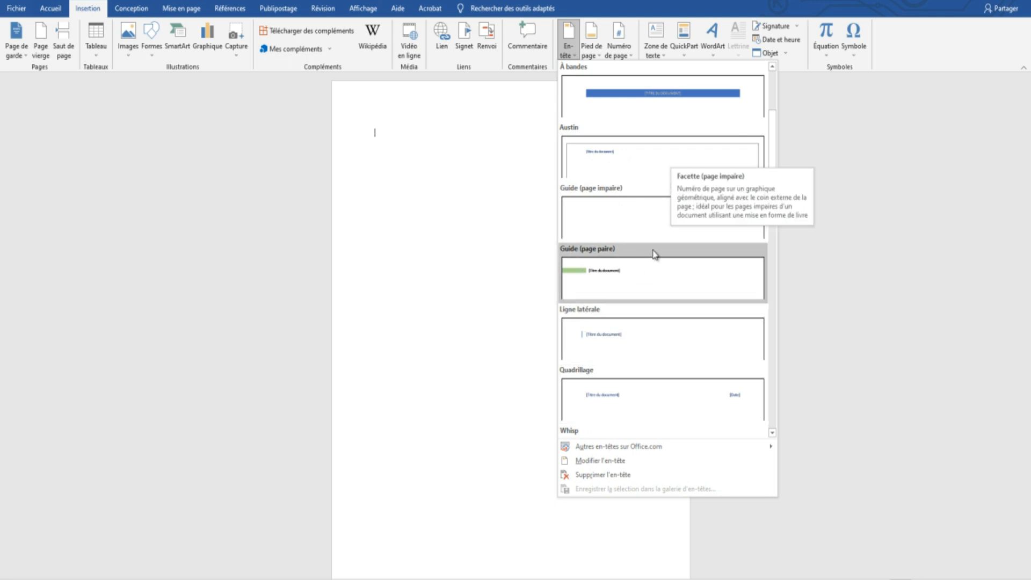
pyautogui.scroll(2, 607, 194)
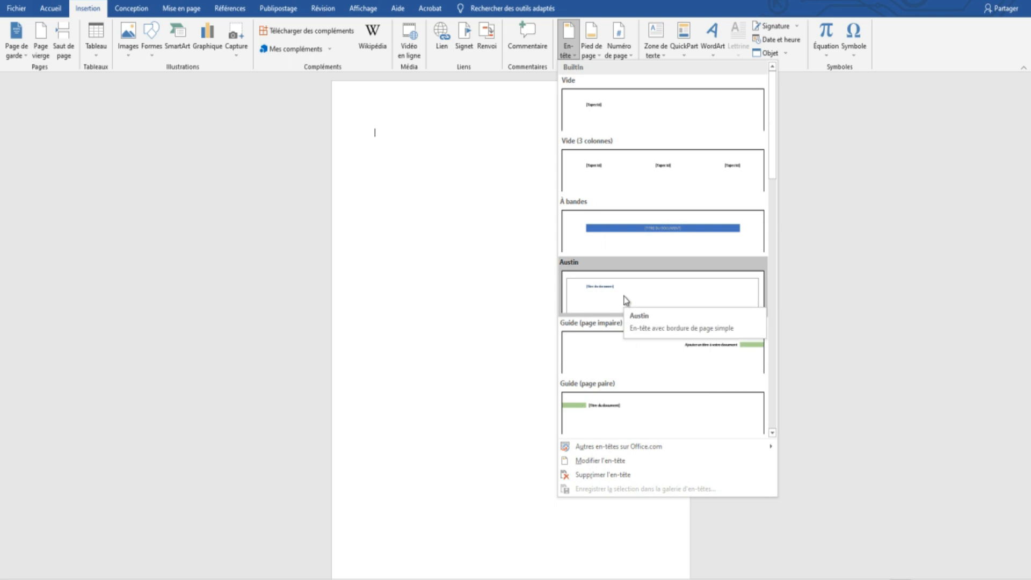
pyautogui.scroll(-5, 626, 300)
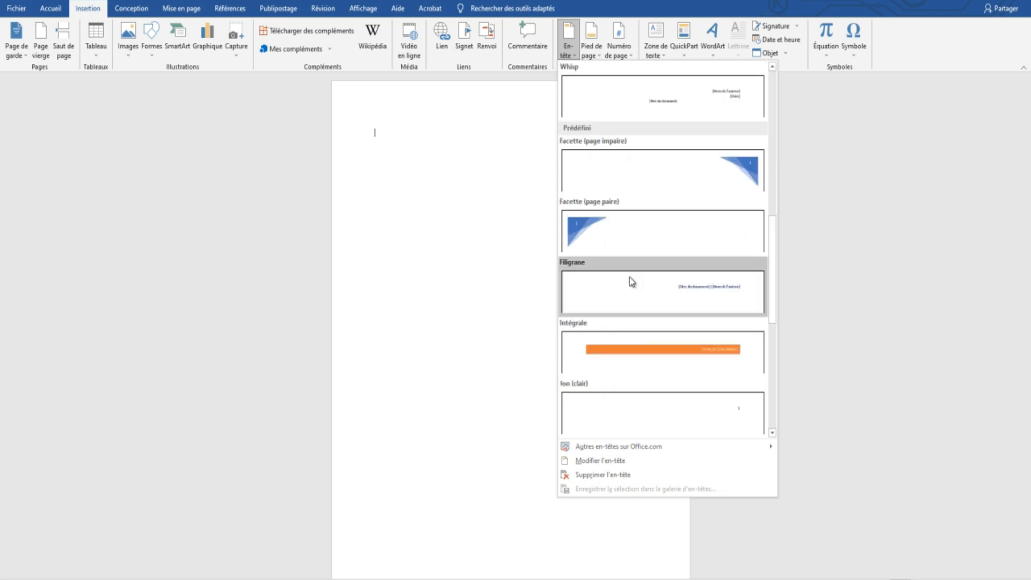
pyautogui.click(648, 370)
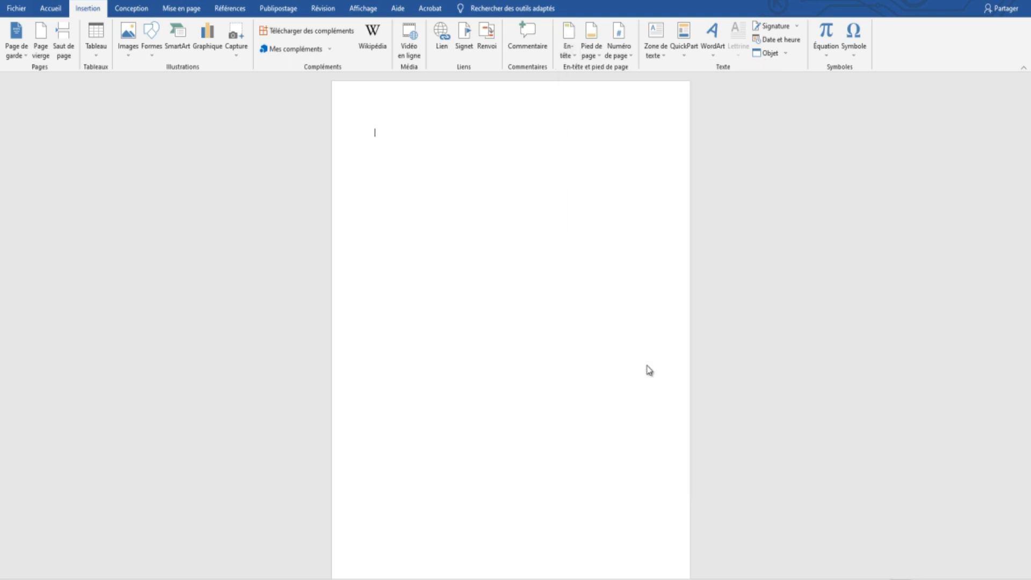
# Step: Fill the document with enough empty paragraphs to span several pages, and return to the beginning
pyautogui.doubleClick(518, 209)
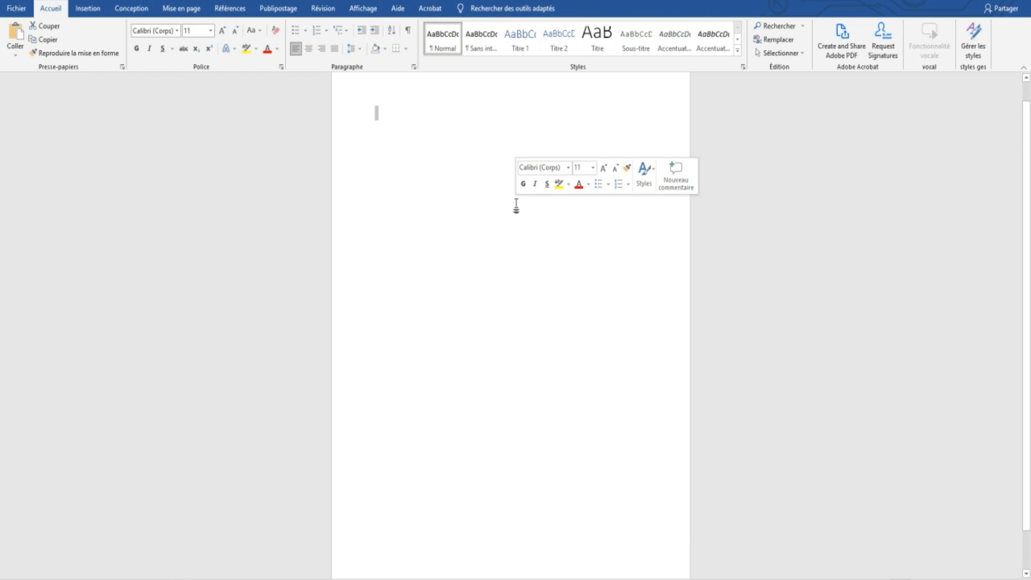
pyautogui.press('Return')
pyautogui.press('Return')
pyautogui.press('Return')
pyautogui.press('Return')
pyautogui.press('Return')
pyautogui.press('Return')
pyautogui.press('Return')
pyautogui.press('Return')
pyautogui.press('Return')
pyautogui.press('Return')
pyautogui.press('Return')
pyautogui.press('Return')
pyautogui.press('Return')
pyautogui.press('Return')
pyautogui.press('Return')
pyautogui.press('Return')
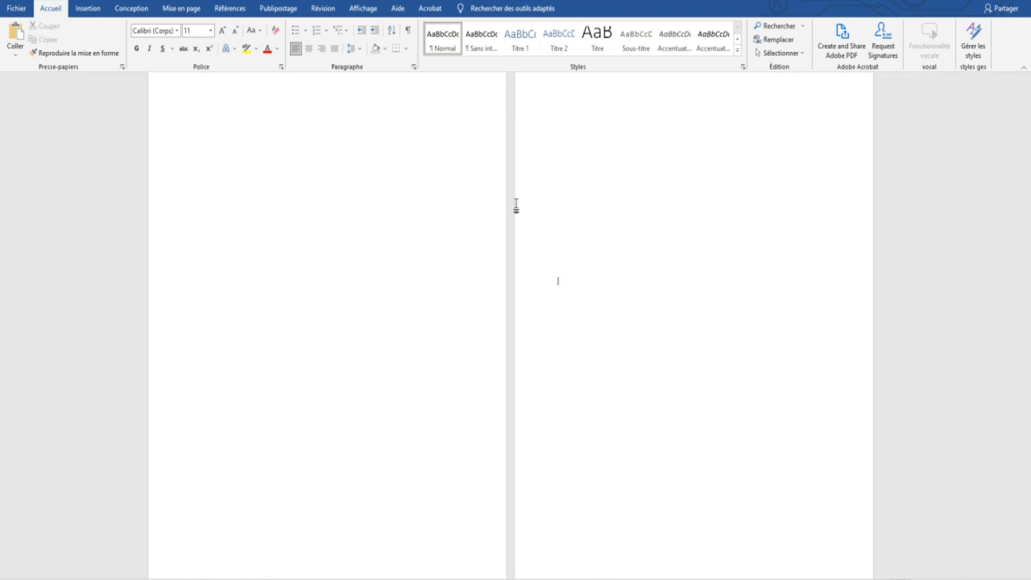
pyautogui.press('Return')
pyautogui.press('Return')
pyautogui.press('Return')
pyautogui.press('Return')
pyautogui.press('Return')
pyautogui.press('Return')
pyautogui.press('Return')
pyautogui.press('Return')
pyautogui.press('Return')
pyautogui.press('Return')
pyautogui.press('Return')
pyautogui.press('Return')
pyautogui.press('Return')
pyautogui.press('Return')
pyautogui.press('Return')
pyautogui.press('Return')
pyautogui.press('Return')
pyautogui.press('Return')
pyautogui.press('Return')
pyautogui.press('Return')
pyautogui.press('Return')
pyautogui.press('Return')
pyautogui.press('Return')
pyautogui.press('Return')
pyautogui.press('Return')
pyautogui.press('Return')
pyautogui.press('Return')
pyautogui.press('Return')
pyautogui.press('Return')
pyautogui.press('Return')
pyautogui.press('Return')
pyautogui.press('Return')
pyautogui.press('Return')
pyautogui.press('Return')
pyautogui.press('Return')
pyautogui.press('Return')
pyautogui.press('Return')
pyautogui.press('Return')
pyautogui.press('Return')
pyautogui.press('Return')
pyautogui.press('Return')
pyautogui.press('Return')
pyautogui.press('Return')
pyautogui.press('Return')
pyautogui.press('Return')
pyautogui.press('Return')
pyautogui.press('Return')
pyautogui.press('Return')
pyautogui.press('Return')
pyautogui.press('Return')
pyautogui.press('Return')
pyautogui.press('Return')
pyautogui.press('Return')
pyautogui.press('Return')
pyautogui.press('Return')
pyautogui.press('Return')
pyautogui.press('Return')
pyautogui.press('Return')
pyautogui.press('Return')
pyautogui.press('Return')
pyautogui.press('Return')
pyautogui.press('Return')
pyautogui.press('Return')
pyautogui.press('Return')
pyautogui.press('Return')
pyautogui.press('Return')
pyautogui.press('Return')
pyautogui.press('Return')
pyautogui.press('Return')
pyautogui.press('Return')
pyautogui.press('Return')
pyautogui.press('Return')
pyautogui.press('Return')
pyautogui.press('Return')
pyautogui.press('Return')
pyautogui.press('Return')
pyautogui.press('Return')
pyautogui.press('Return')
pyautogui.press('Return')
pyautogui.press('Return')
pyautogui.hotkey('ctrl', 'Home')
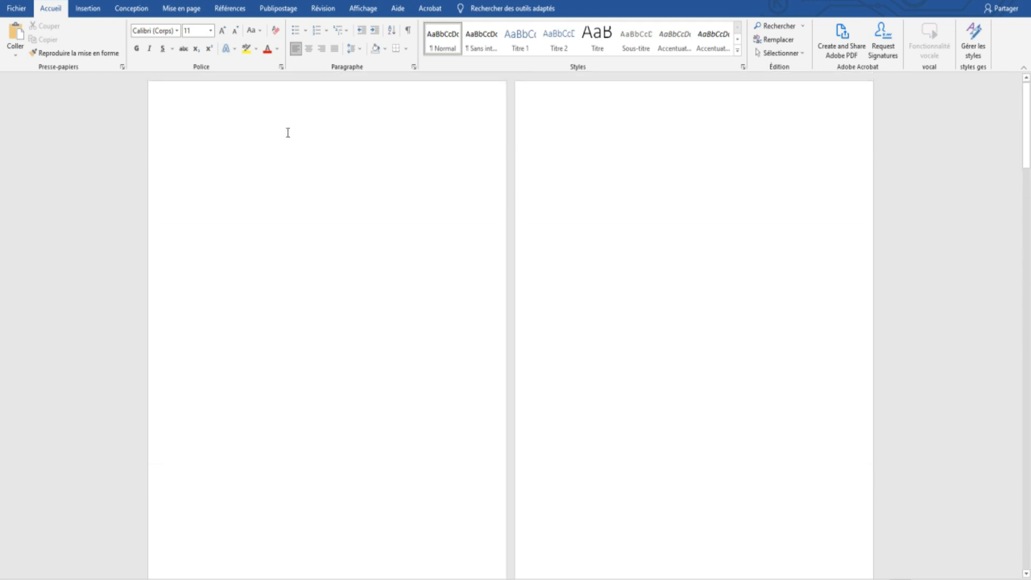
# Step: Enable a different first page for the headers and insert the À bandes header on the second page
pyautogui.doubleClick(238, 104)
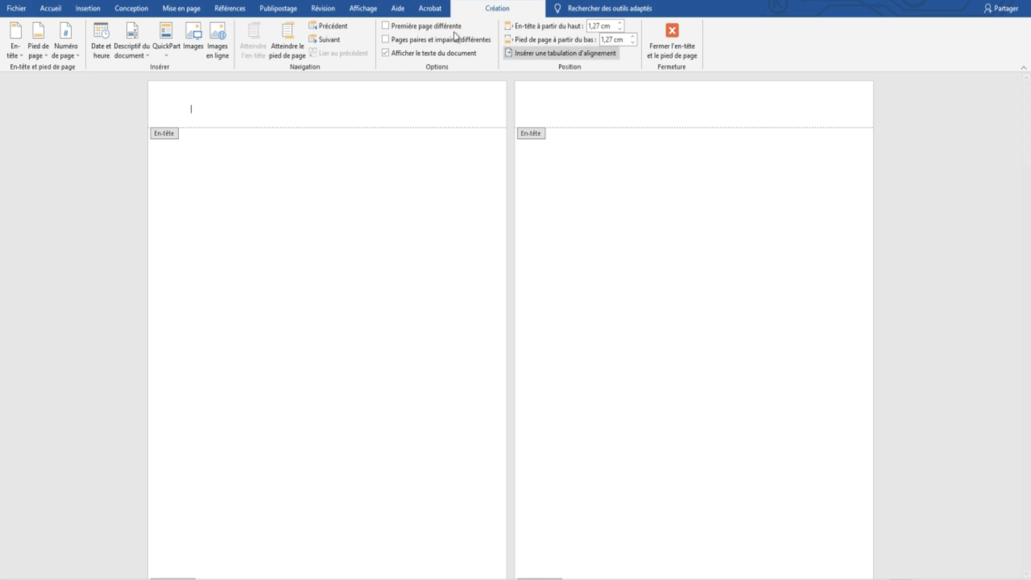
pyautogui.click(391, 27)
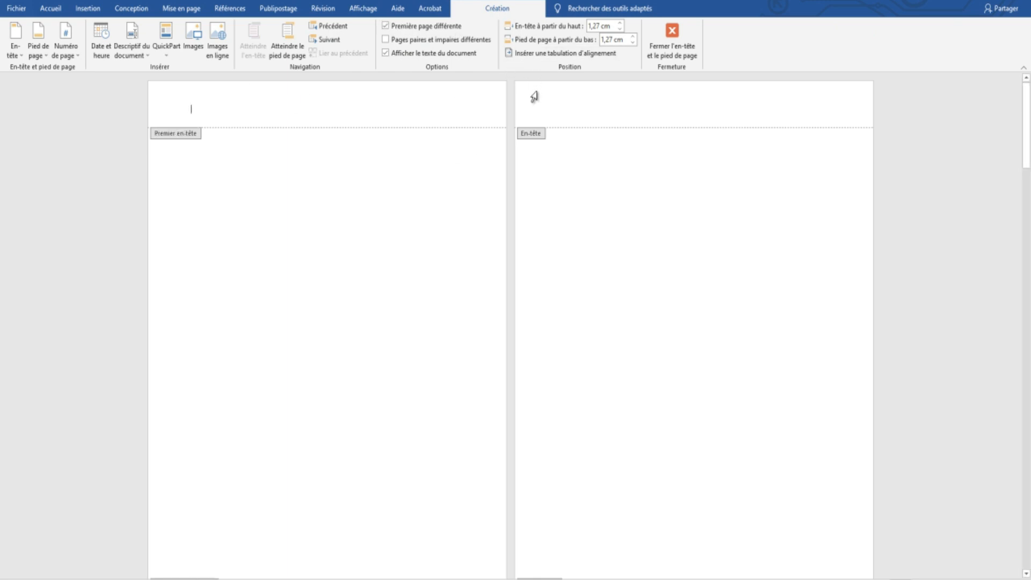
pyautogui.click(543, 104)
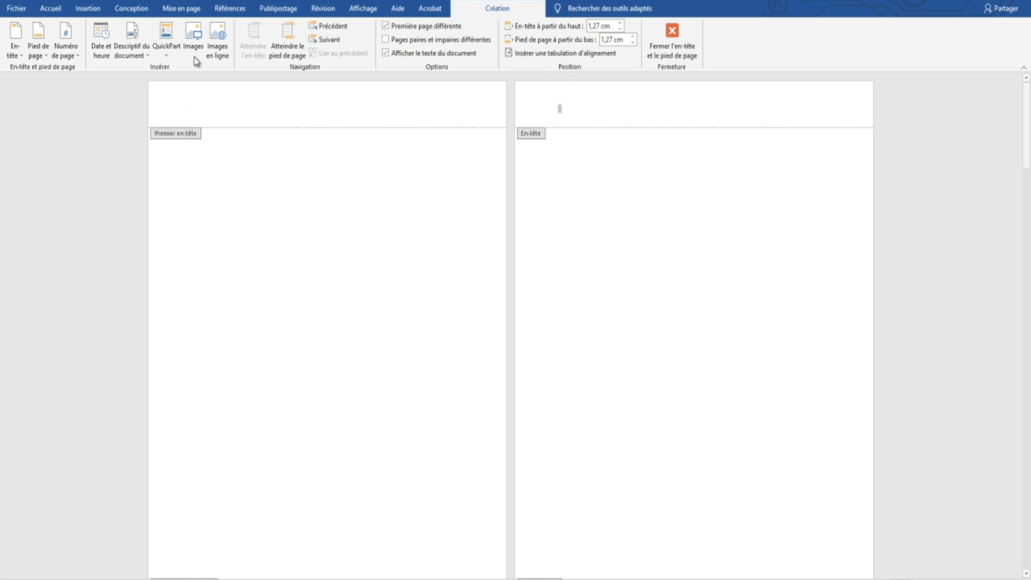
pyautogui.click(38, 51)
pyautogui.scroll(-5, 154, 400)
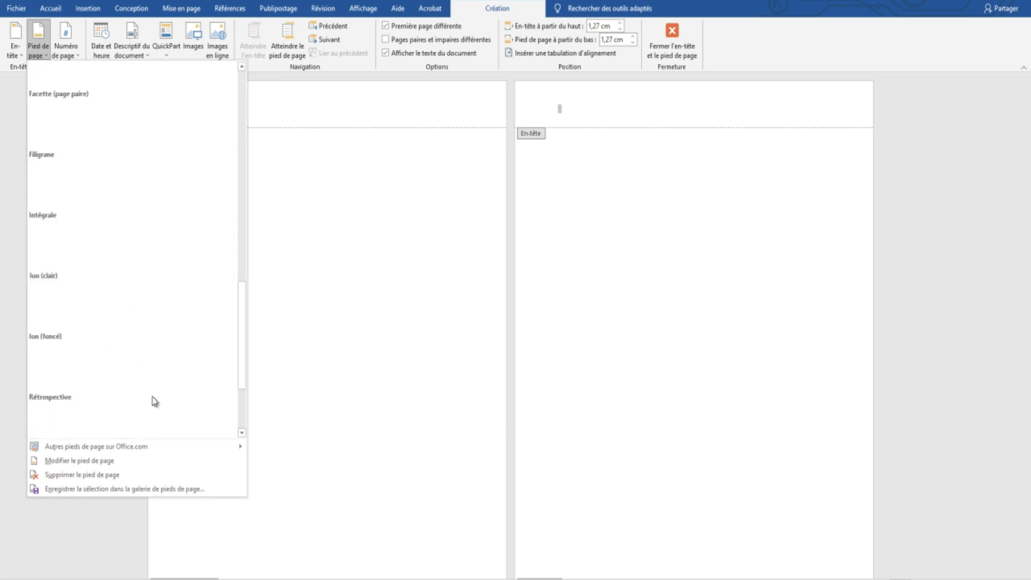
pyautogui.click(15, 51)
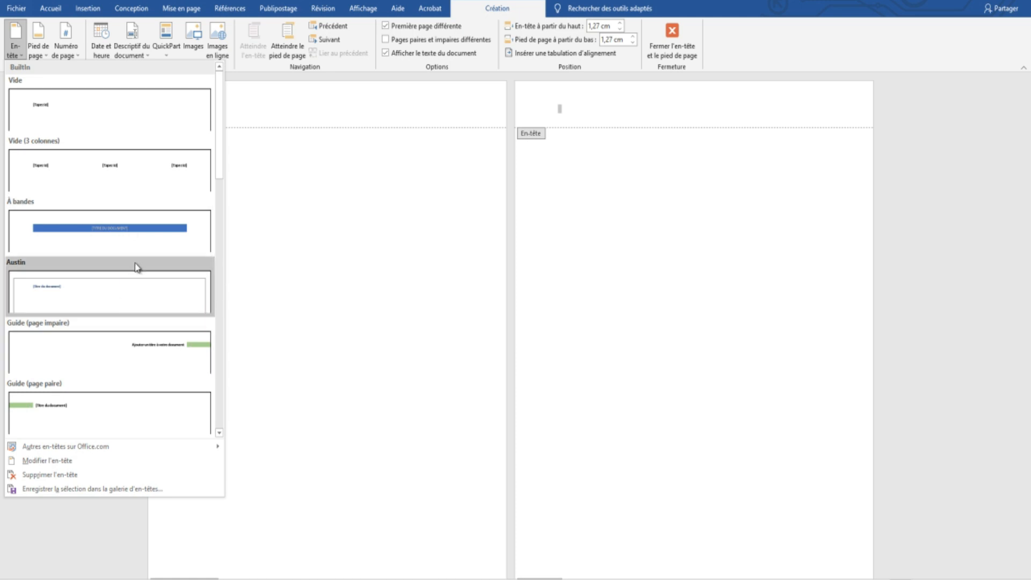
pyautogui.press('Escape')
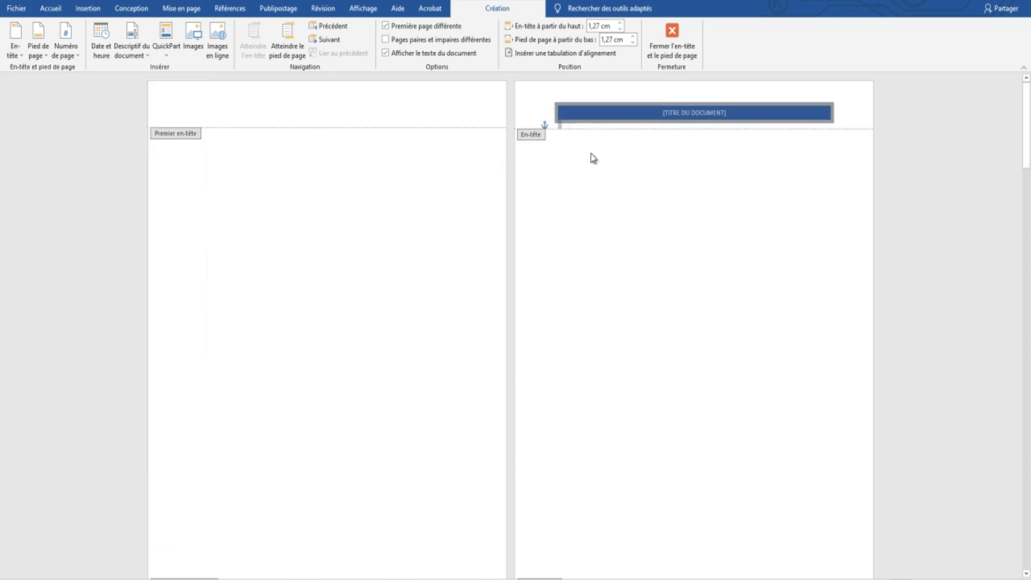
# Step: Examine how the banded header is applied on the first page and the following pages
pyautogui.scroll(-2, 591, 159)
pyautogui.scroll(2, 591, 159)
pyautogui.scroll(-4, 716, 277)
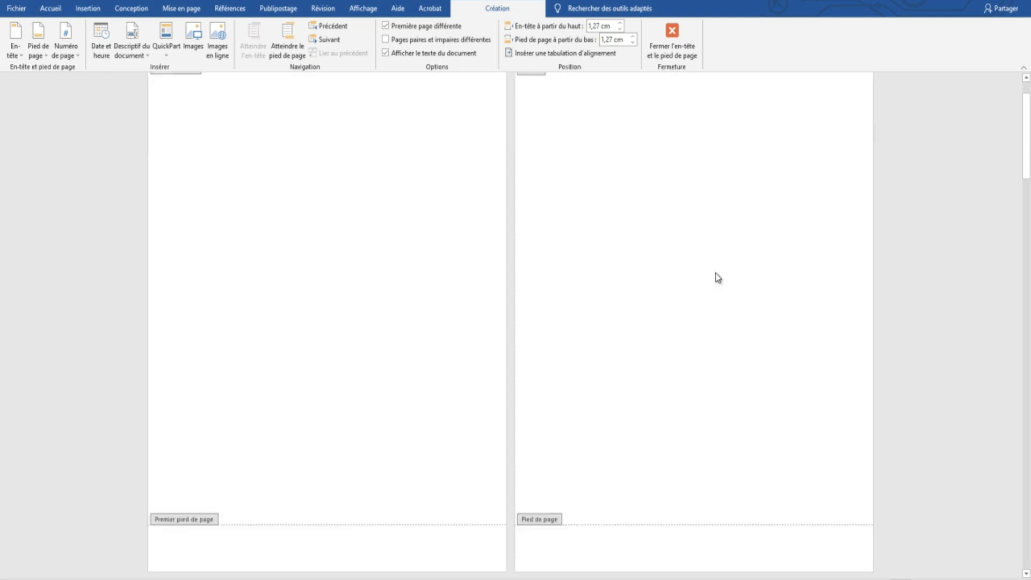
pyautogui.scroll(-3, 717, 277)
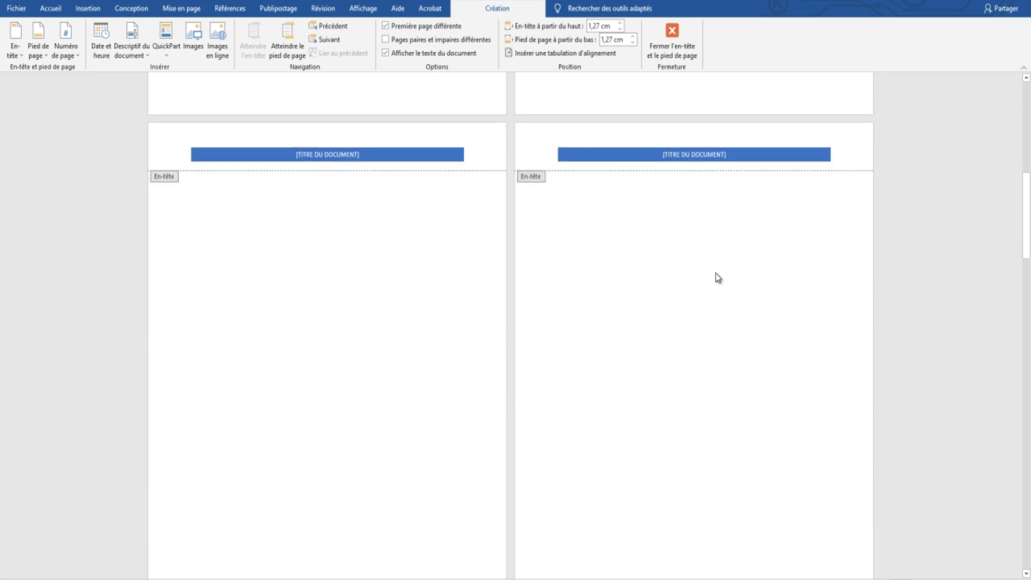
pyautogui.rightClick(716, 276)
pyautogui.scroll(3, 714, 276)
pyautogui.scroll(-4, 684, 487)
pyautogui.scroll(3, 642, 328)
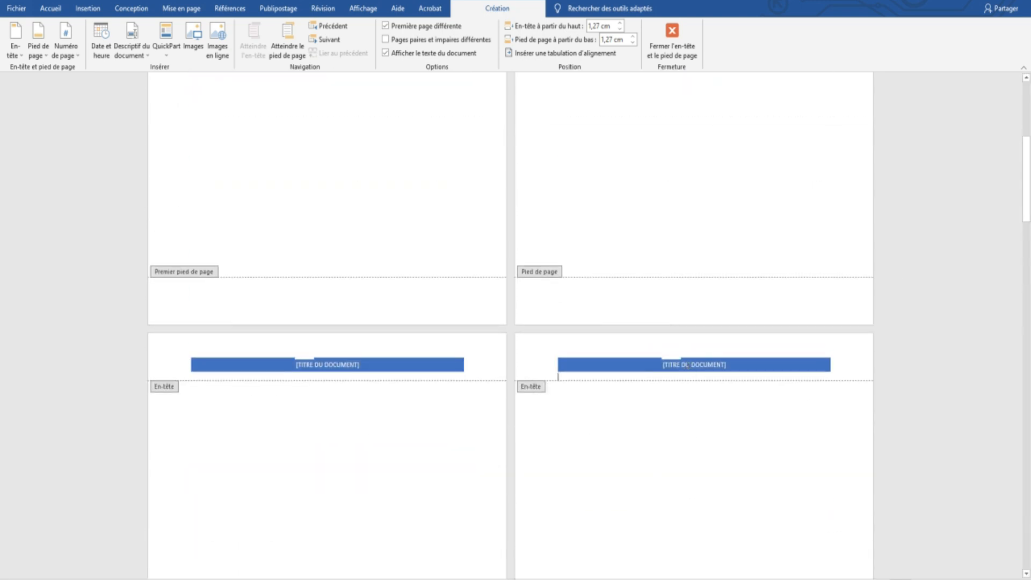
# Step: Replace the title placeholder in the banded header with FORMATION WORD
pyautogui.click(689, 369)
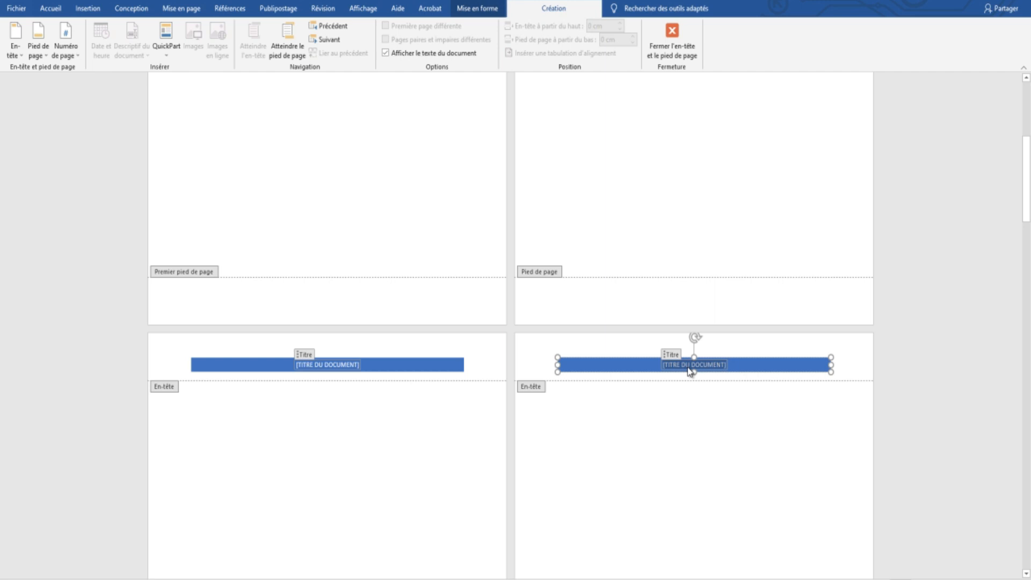
pyautogui.write('TES')
pyautogui.press('BackSpace')
pyautogui.press('BackSpace')
pyautogui.press('BackSpace')
pyautogui.write('FORMATION WORD')
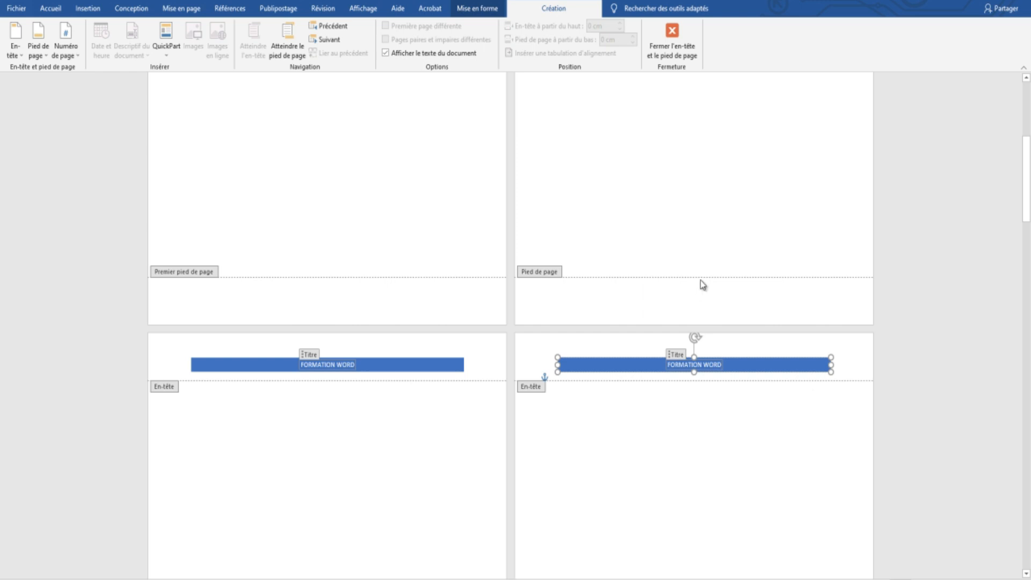
pyautogui.scroll(-15, 700, 279)
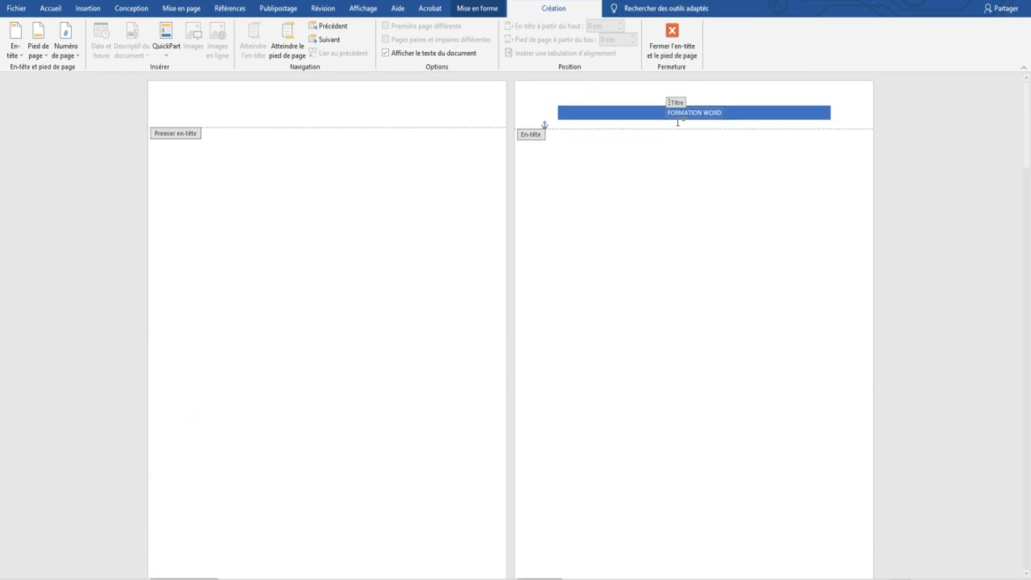
pyautogui.click(809, 102)
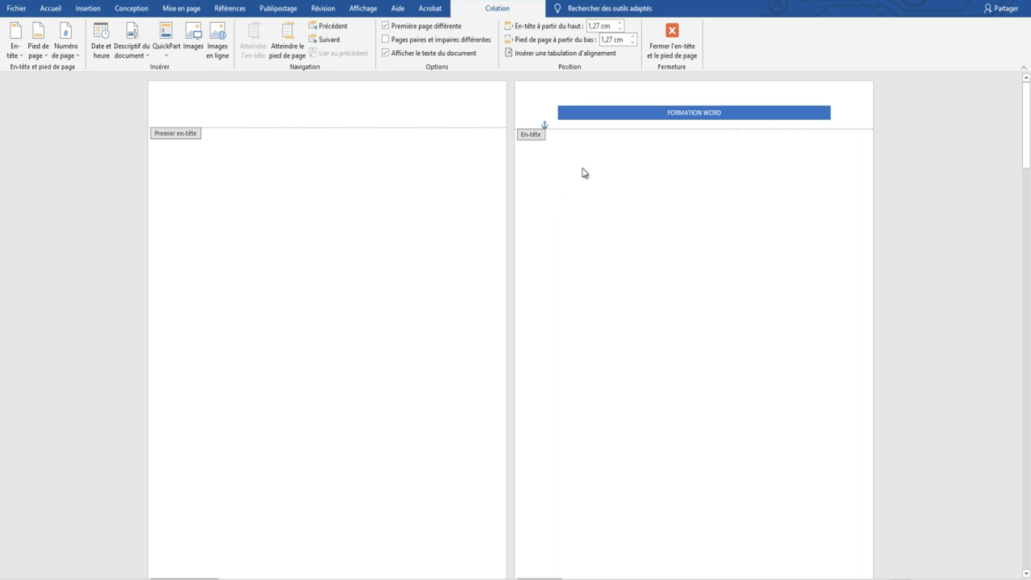
# Step: Close header editing and insert a next-page section break in the body of a page near the document's end
pyautogui.scroll(-10, 596, 255)
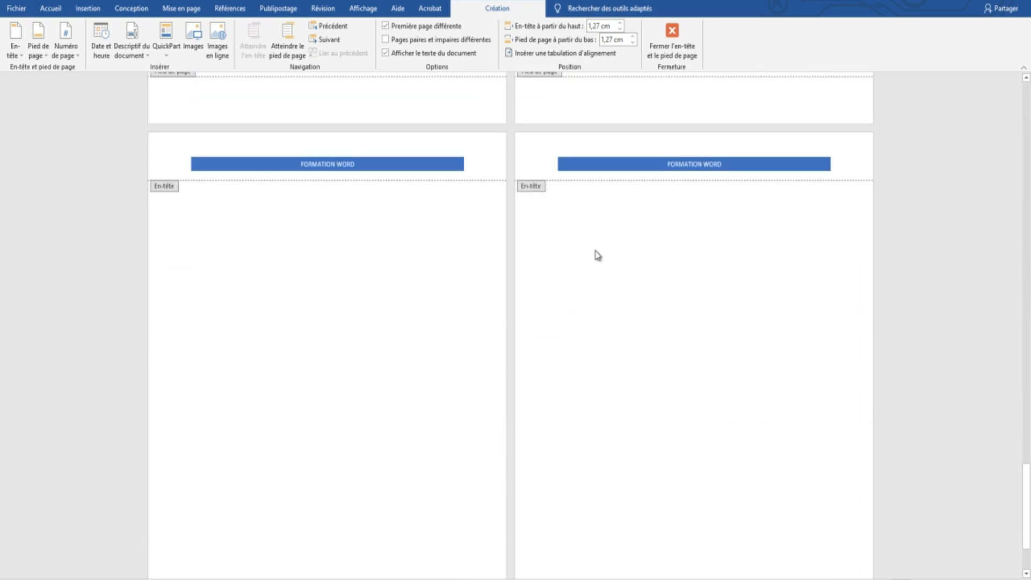
pyautogui.scroll(3, 595, 252)
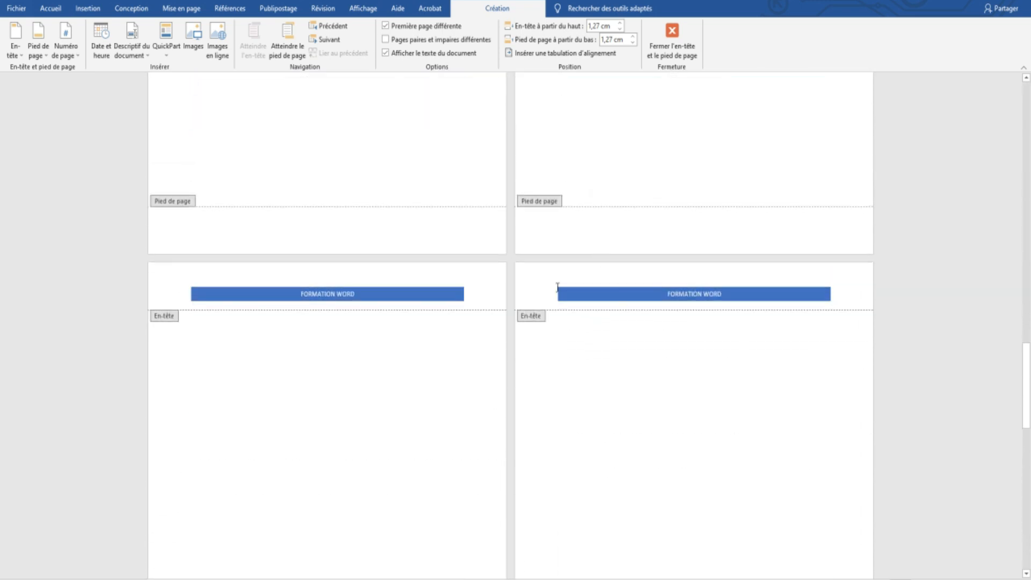
pyautogui.scroll(-4, 557, 290)
pyautogui.scroll(5, 557, 292)
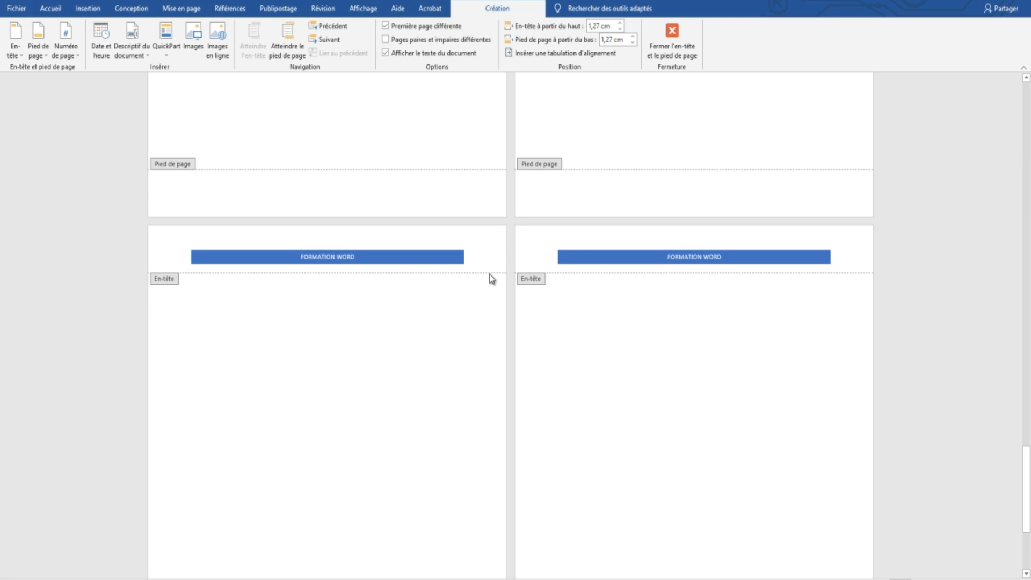
pyautogui.doubleClick(460, 302)
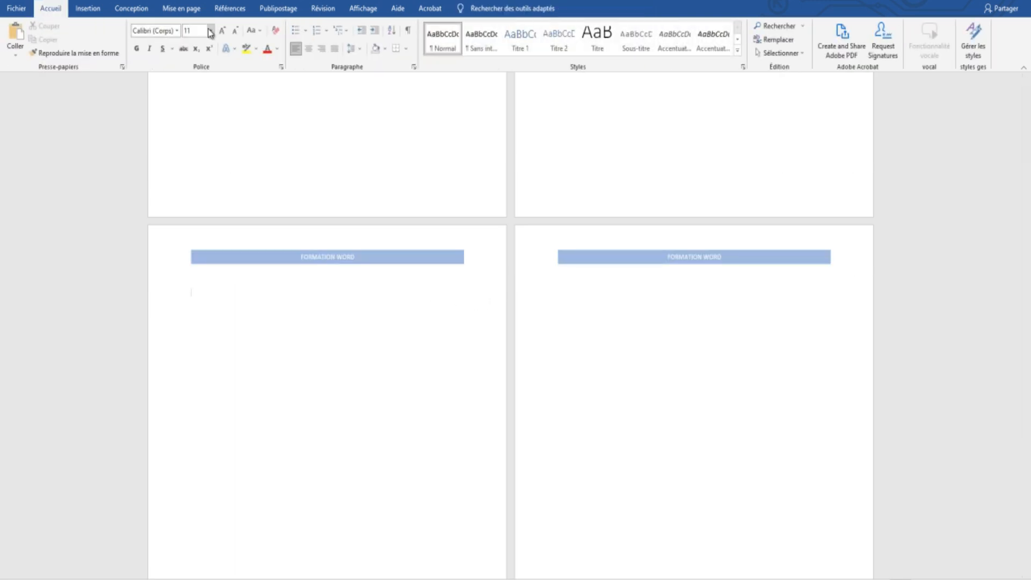
pyautogui.click(182, 10)
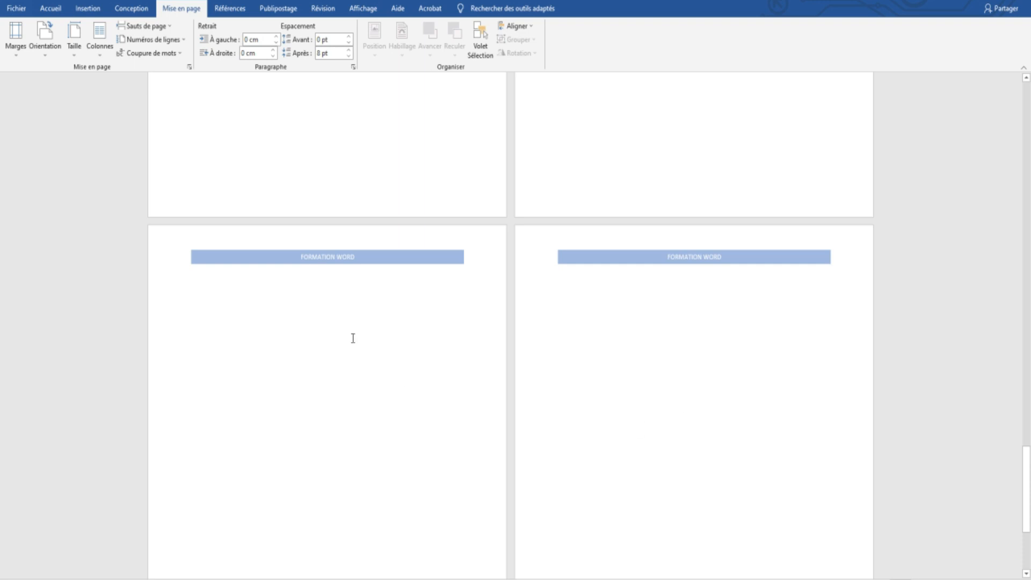
pyautogui.click(148, 26)
pyautogui.click(167, 182)
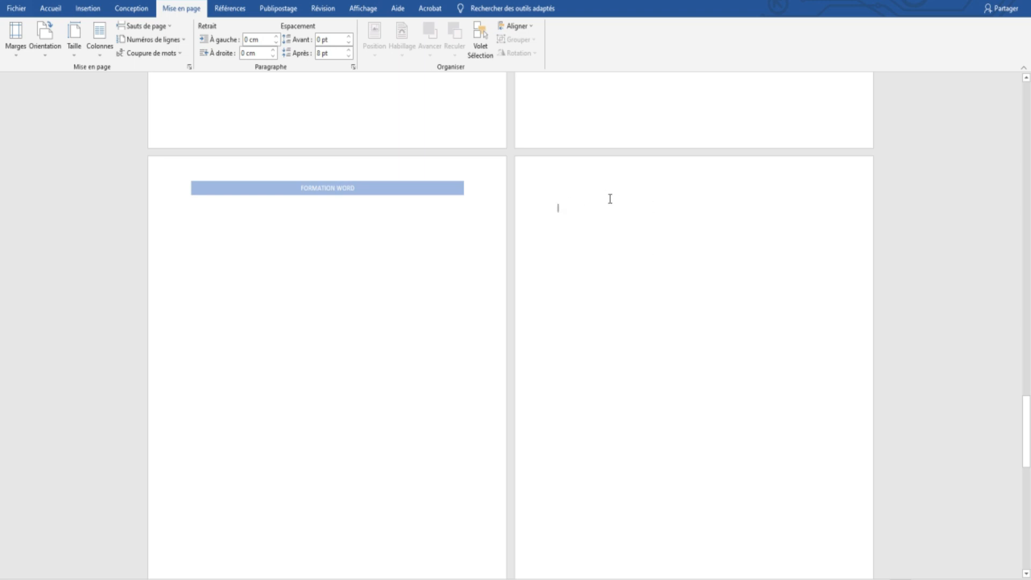
# Step: Unlink the section 2 header from the previous section, starting from the FORMATION WORD header on the last page
pyautogui.scroll(-4, 609, 198)
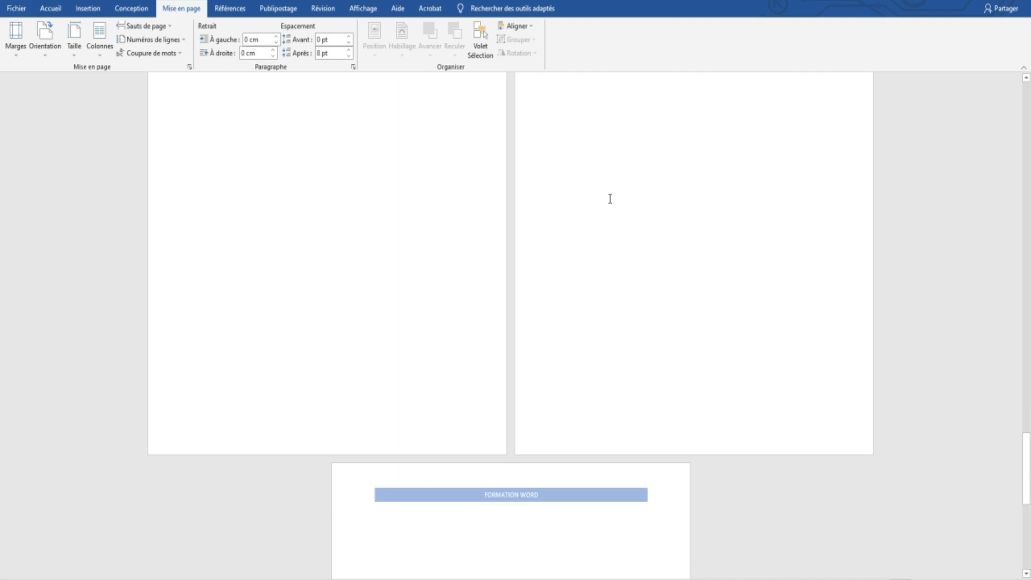
pyautogui.scroll(-4, 573, 384)
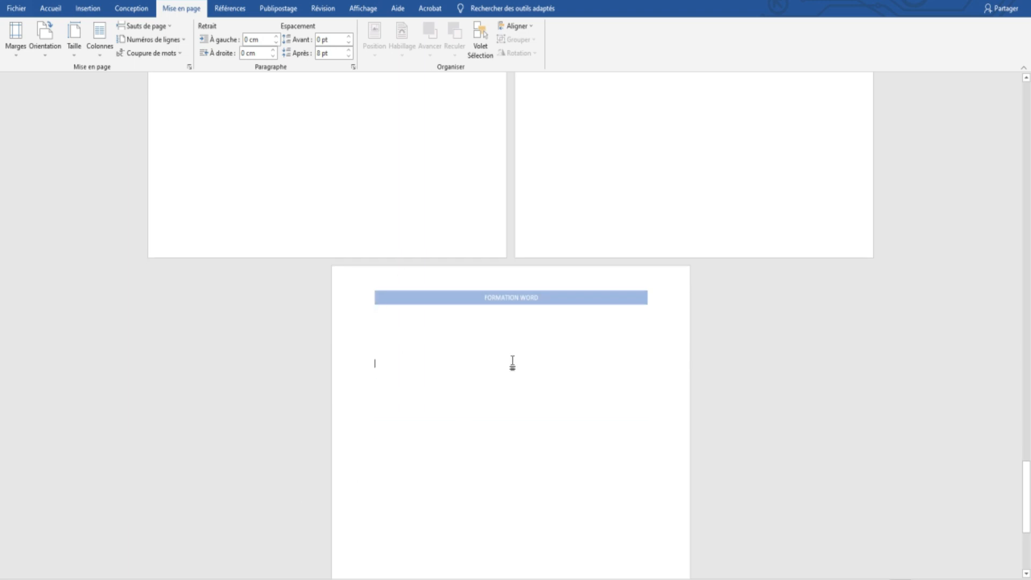
pyautogui.doubleClick(434, 298)
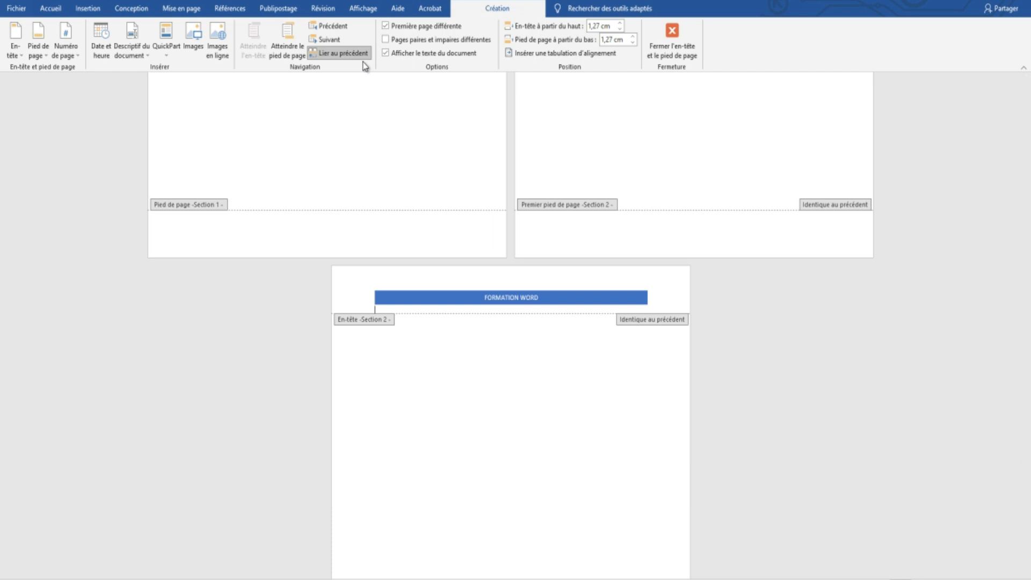
pyautogui.click(339, 56)
pyautogui.scroll(-3, 524, 269)
pyautogui.scroll(13, 531, 271)
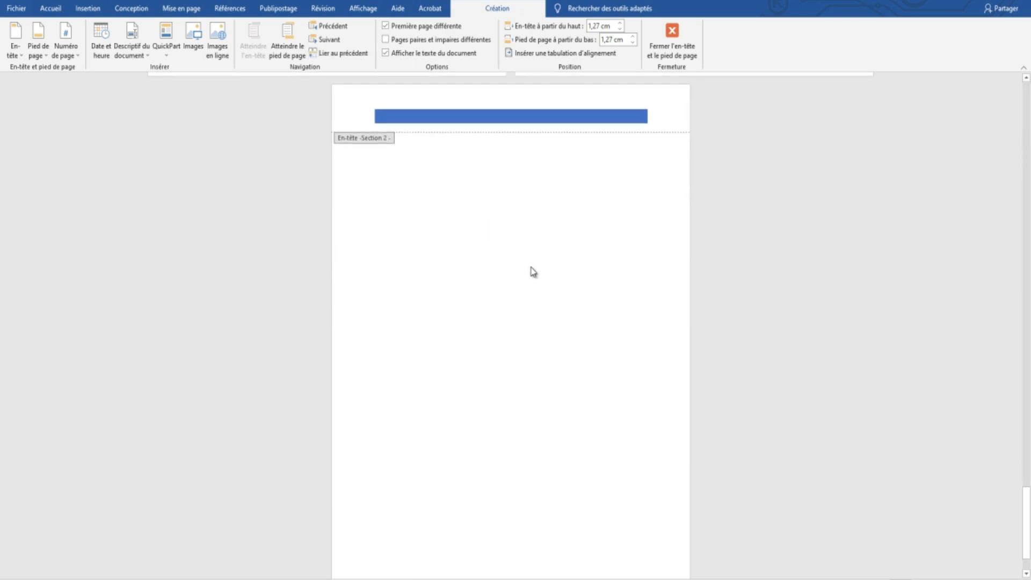
pyautogui.scroll(-4, 529, 271)
pyautogui.scroll(-1, 528, 272)
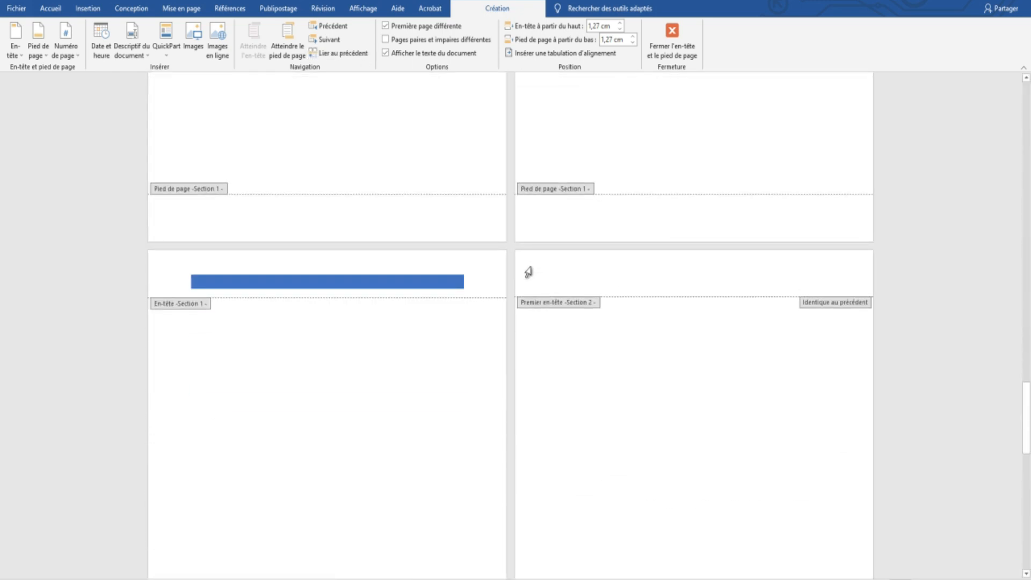
# Step: Check the section 2 header pages, and leave and reopen header editing on the last page
pyautogui.scroll(-15, 531, 269)
pyautogui.scroll(4, 531, 272)
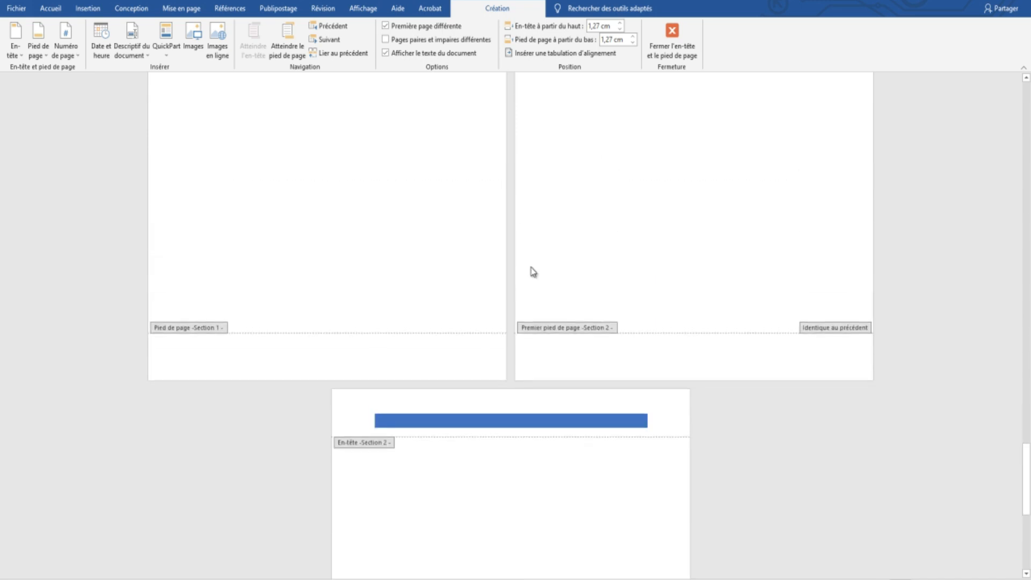
pyautogui.scroll(-1, 483, 376)
pyautogui.doubleClick(389, 411)
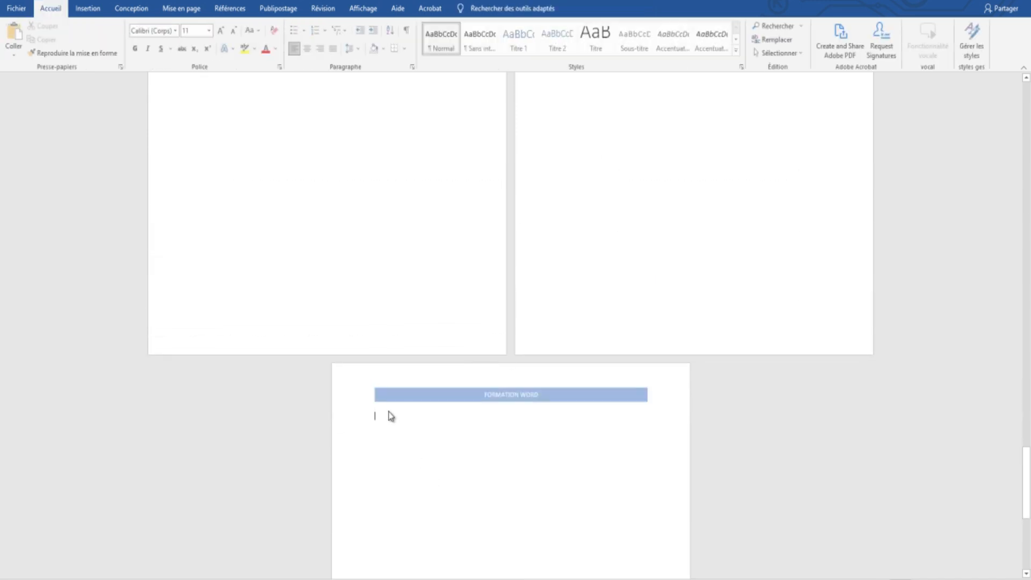
pyautogui.doubleClick(411, 393)
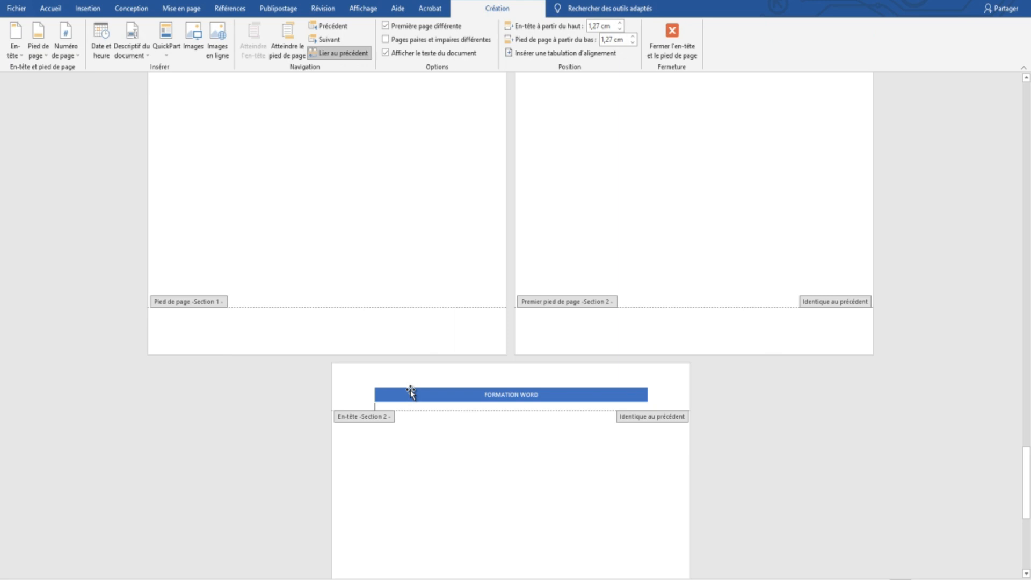
# Step: Unlink the first-page header of section 2 from the previous section
pyautogui.scroll(-5, 637, 239)
pyautogui.click(586, 465)
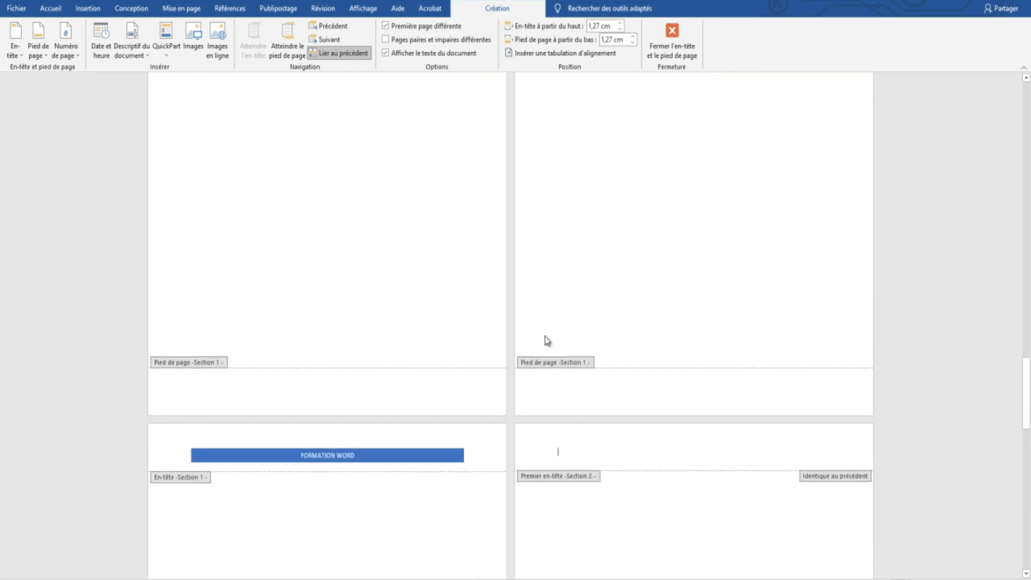
pyautogui.click(338, 52)
pyautogui.scroll(-5, 489, 240)
pyautogui.scroll(-4, 489, 241)
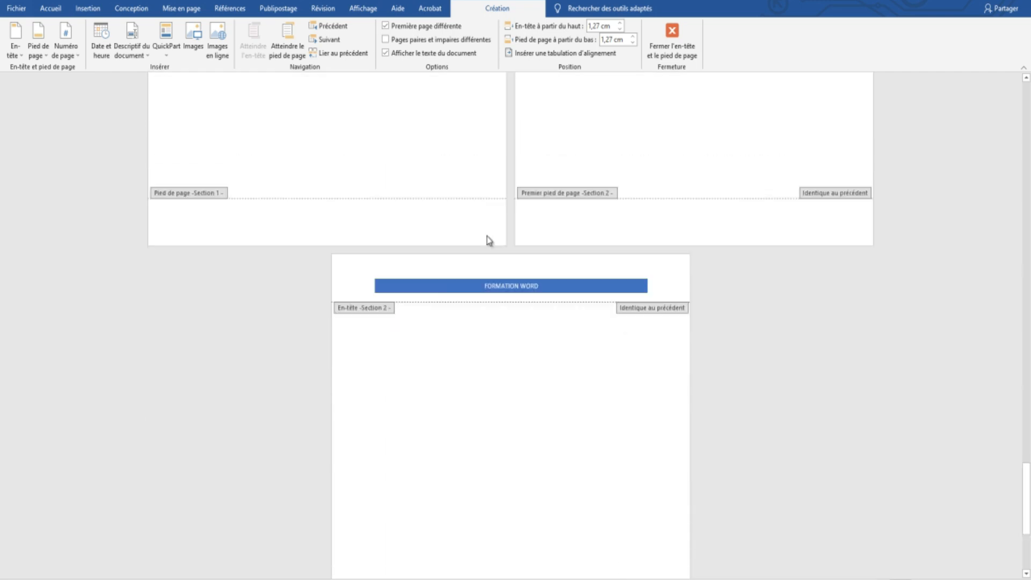
# Step: Turn off the different first page option for section 2
pyautogui.scroll(15, 489, 240)
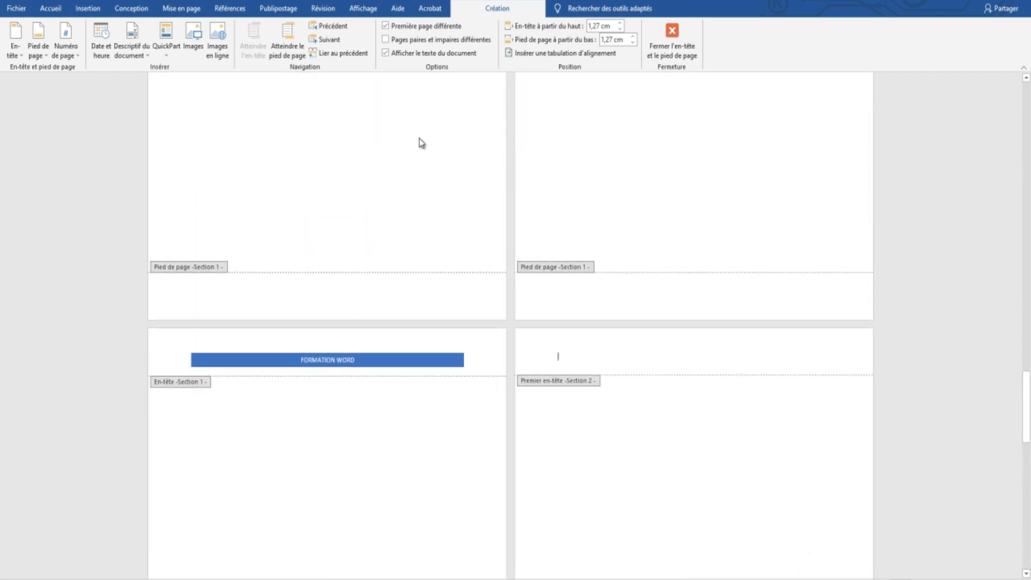
pyautogui.scroll(-8, 615, 535)
pyautogui.scroll(-1, 617, 539)
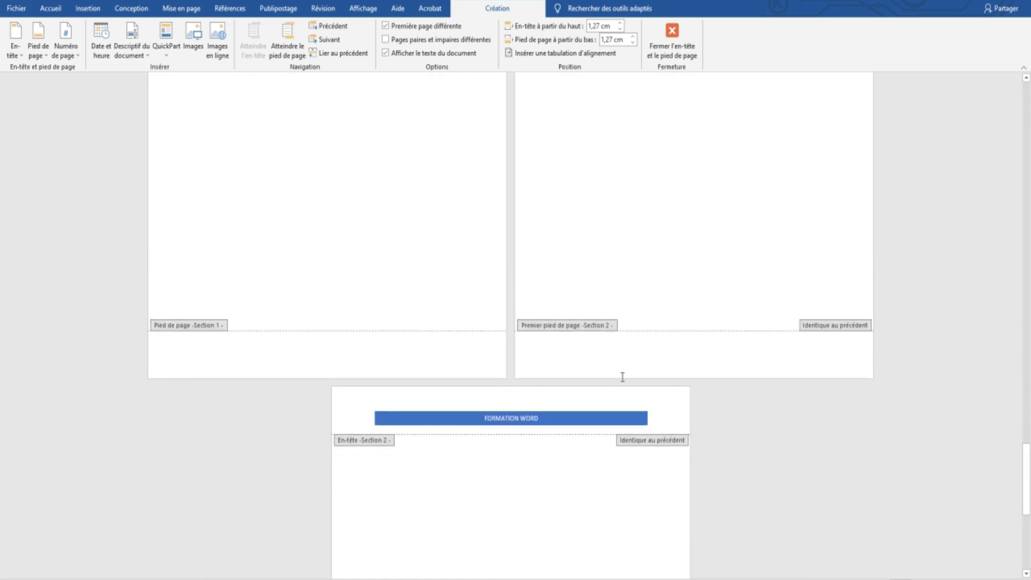
pyautogui.scroll(10, 631, 193)
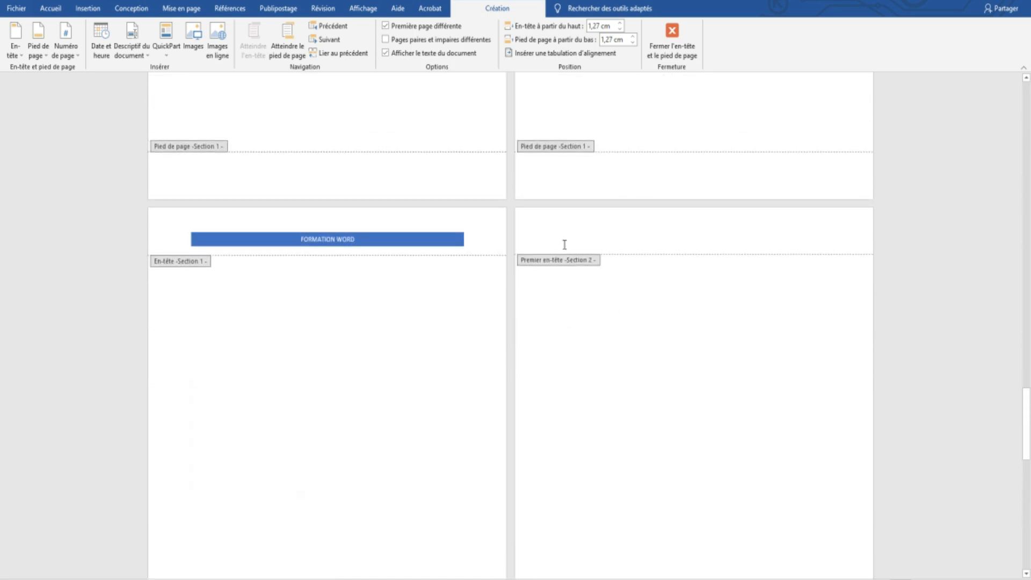
pyautogui.click(400, 26)
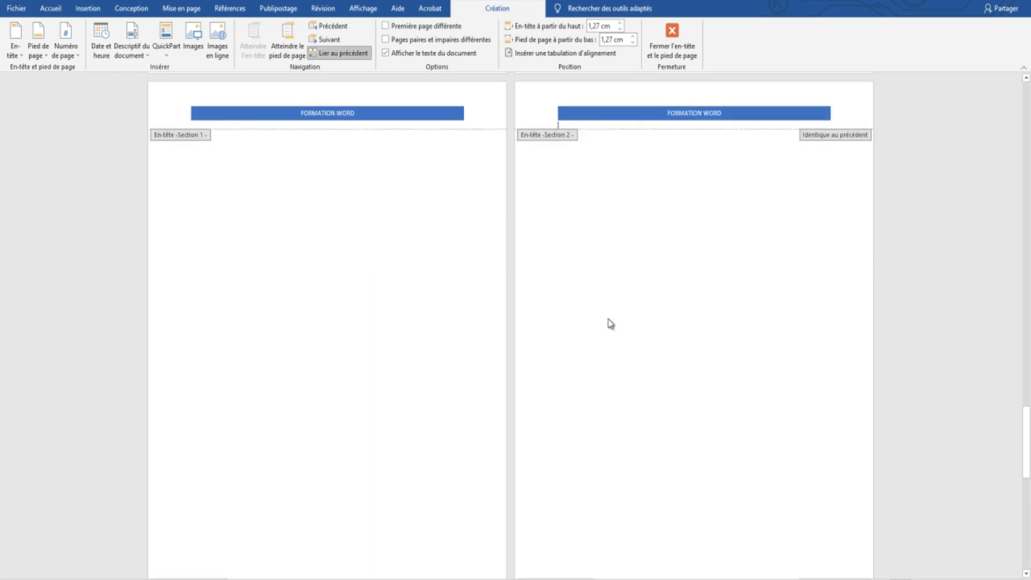
pyautogui.scroll(8, 578, 344)
pyautogui.scroll(-6, 578, 344)
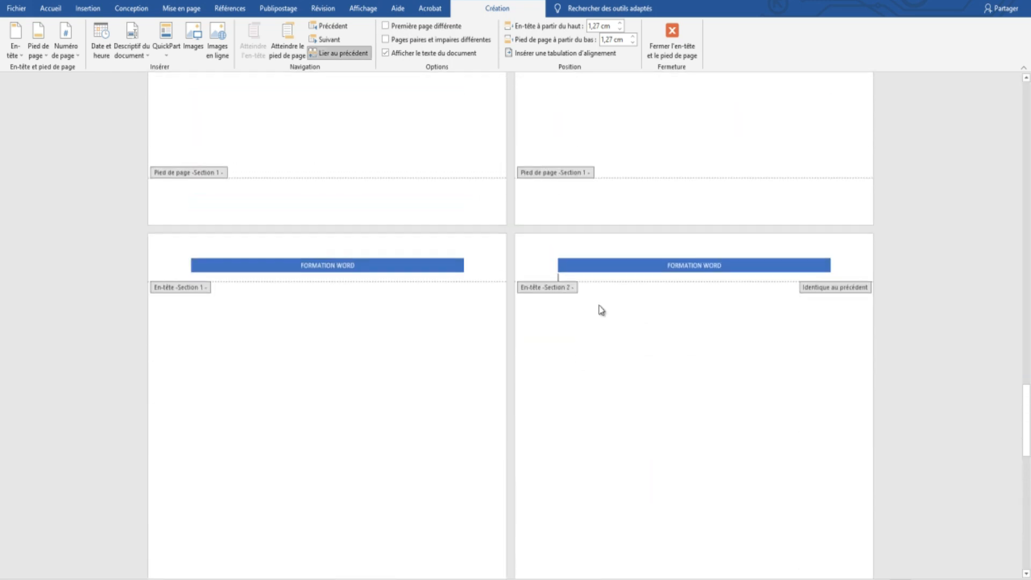
# Step: Try adding ET EXCEL to the FORMATION WORD title in the linked section 2 header
pyautogui.click(697, 268)
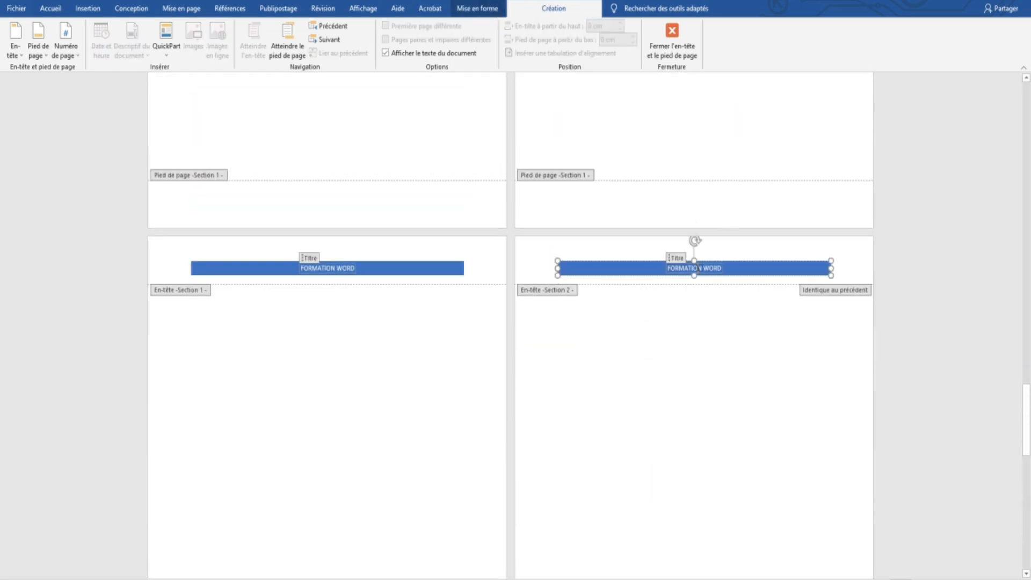
pyautogui.write('ET EXCEL')
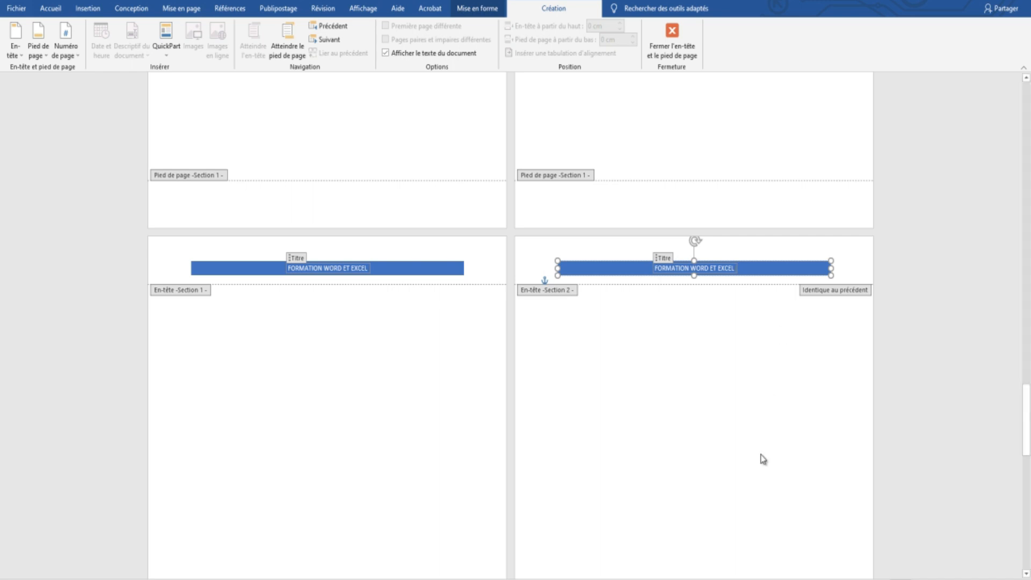
pyautogui.click(653, 463)
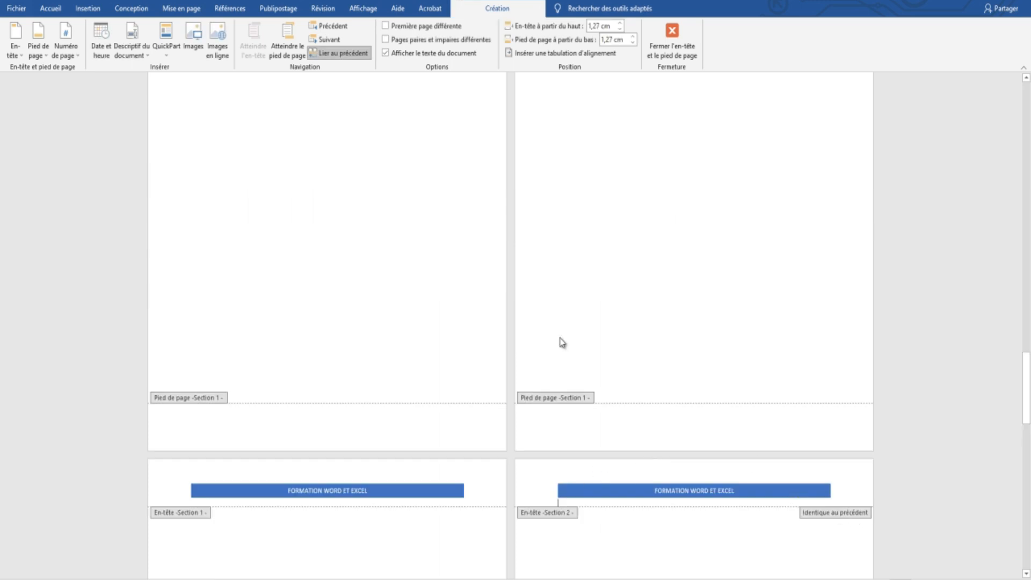
# Step: Unlink the regular section 2 header from the previous section on the section's first page
pyautogui.click(338, 52)
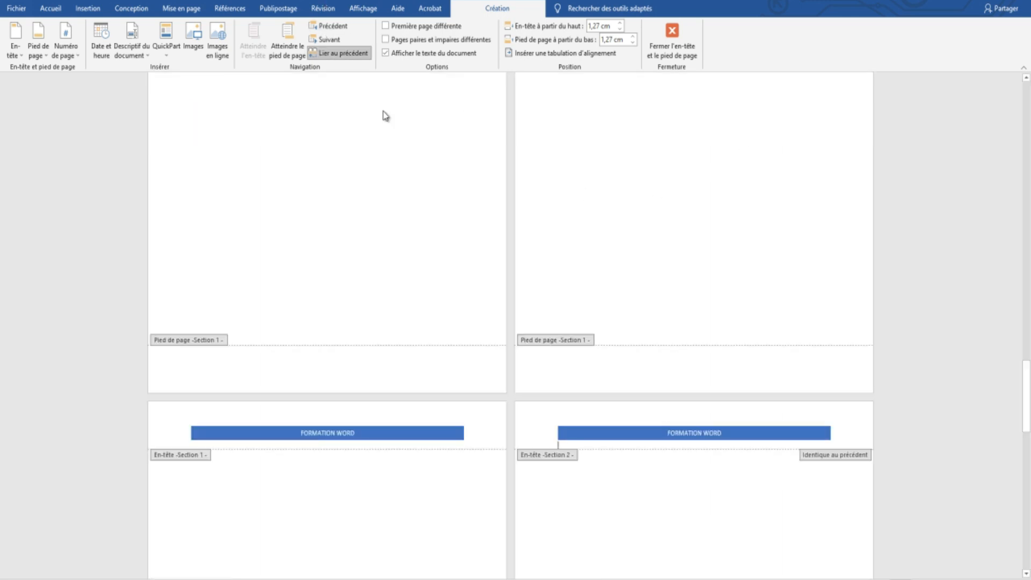
pyautogui.click(696, 431)
pyautogui.click(696, 433)
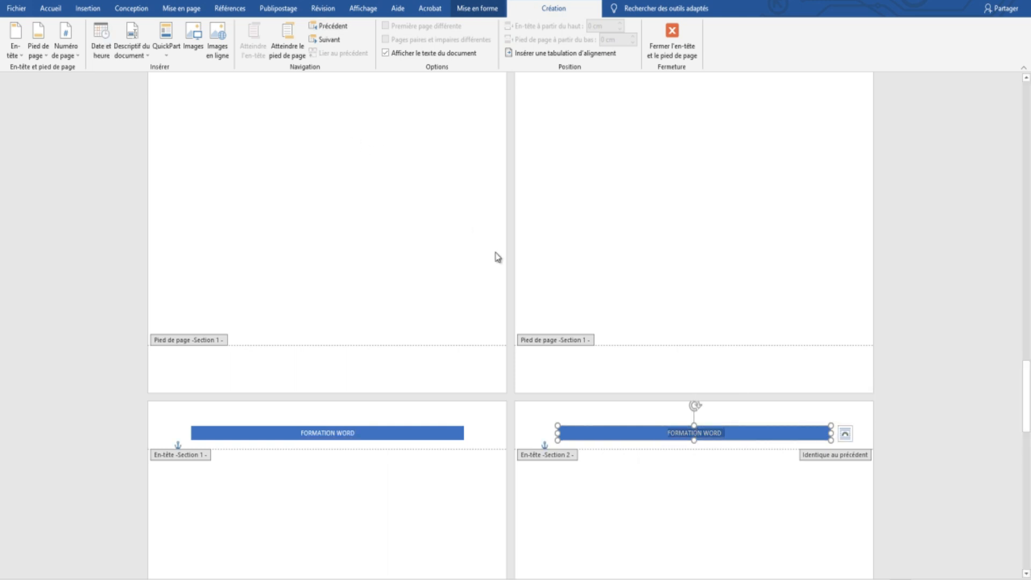
pyautogui.click(530, 434)
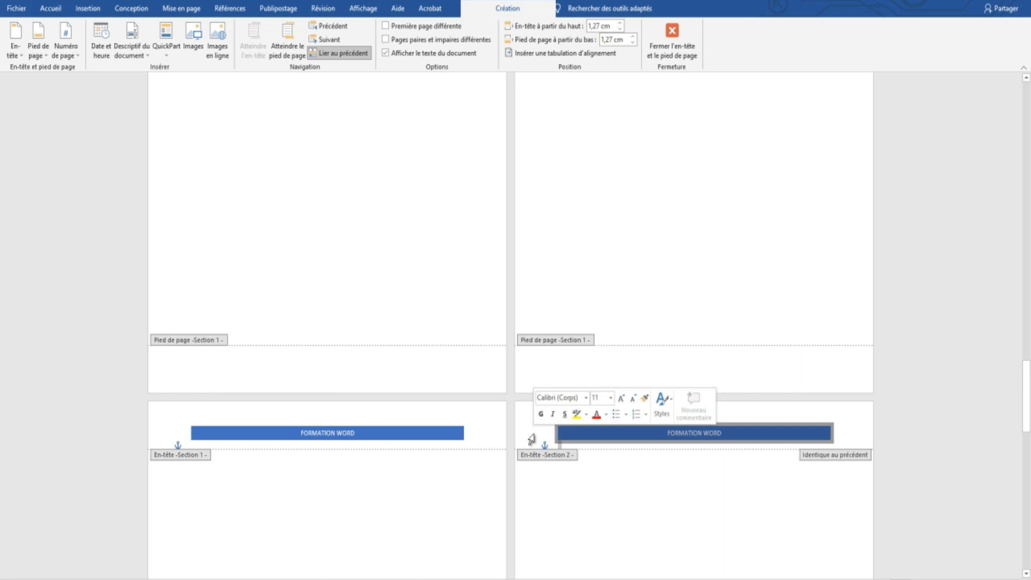
pyautogui.click(357, 52)
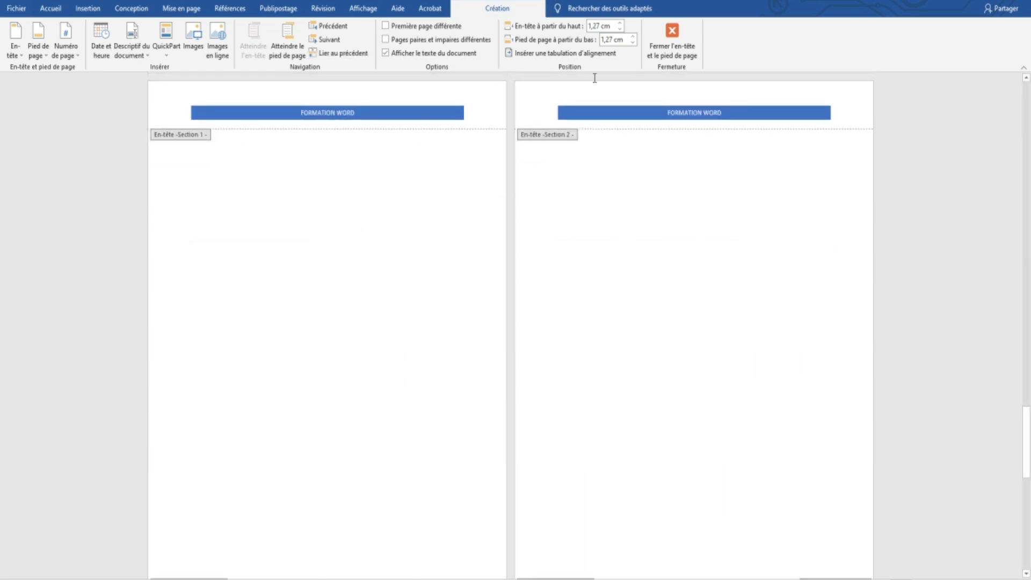
# Step: Extend the title in the section 2 header to read FORMATION WORD & EXCEL
pyautogui.moveTo(608, 100); pyautogui.dragTo(321, 82)
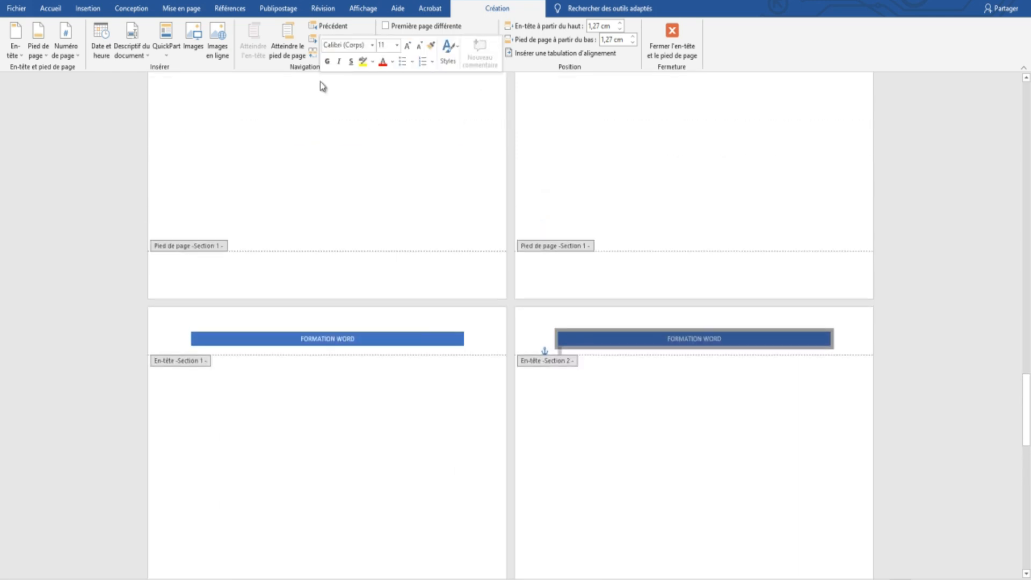
pyautogui.scroll(-9, 819, 426)
pyautogui.scroll(15, 820, 426)
pyautogui.scroll(-15, 823, 210)
pyautogui.scroll(6, 824, 211)
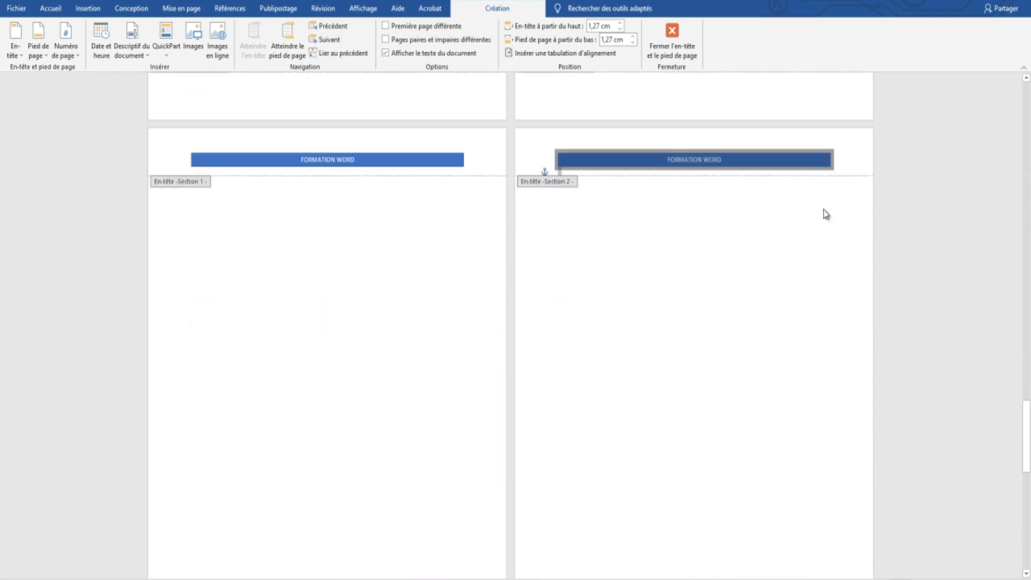
pyautogui.click(747, 214)
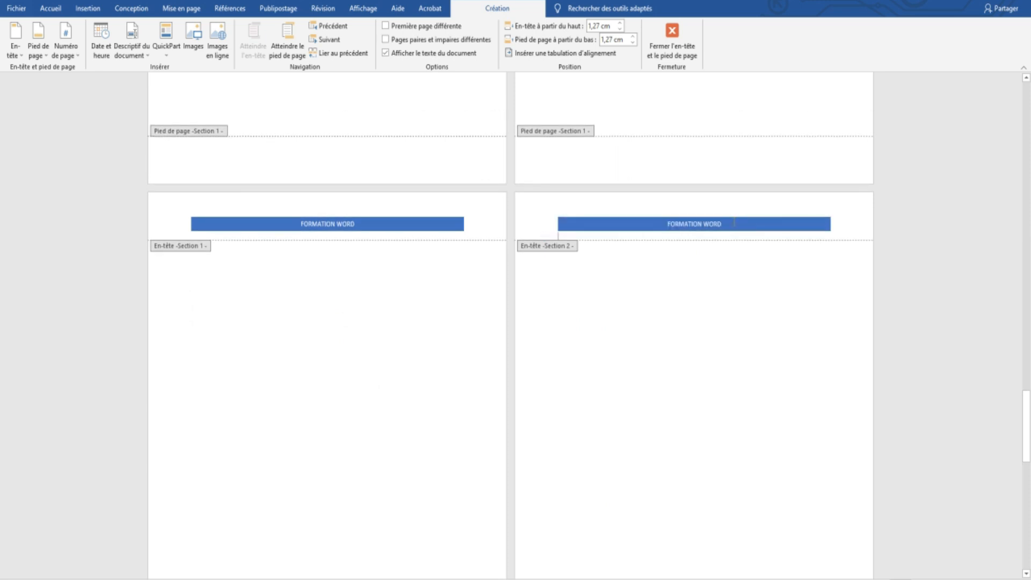
pyautogui.click(734, 222)
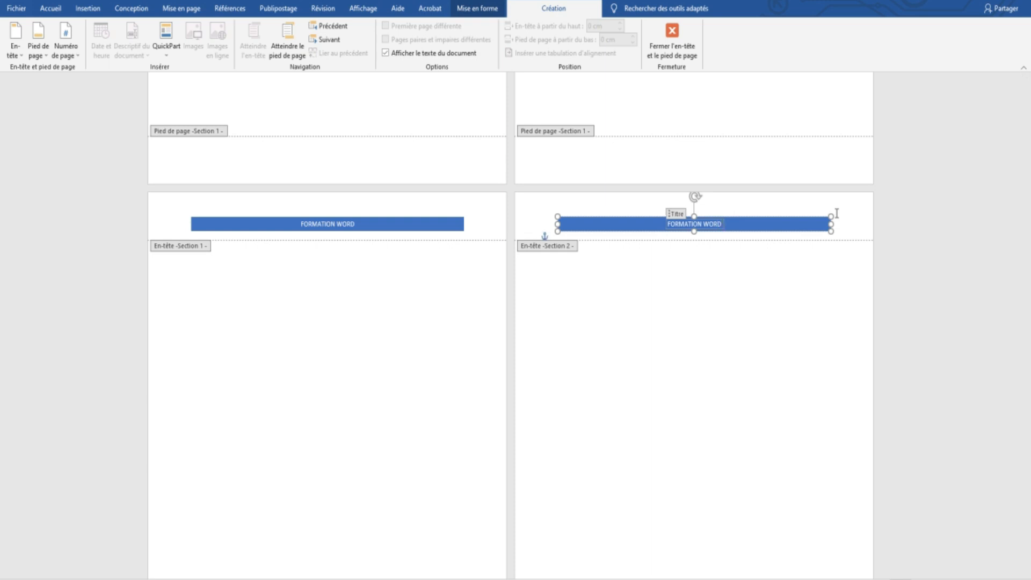
pyautogui.write('& EX')
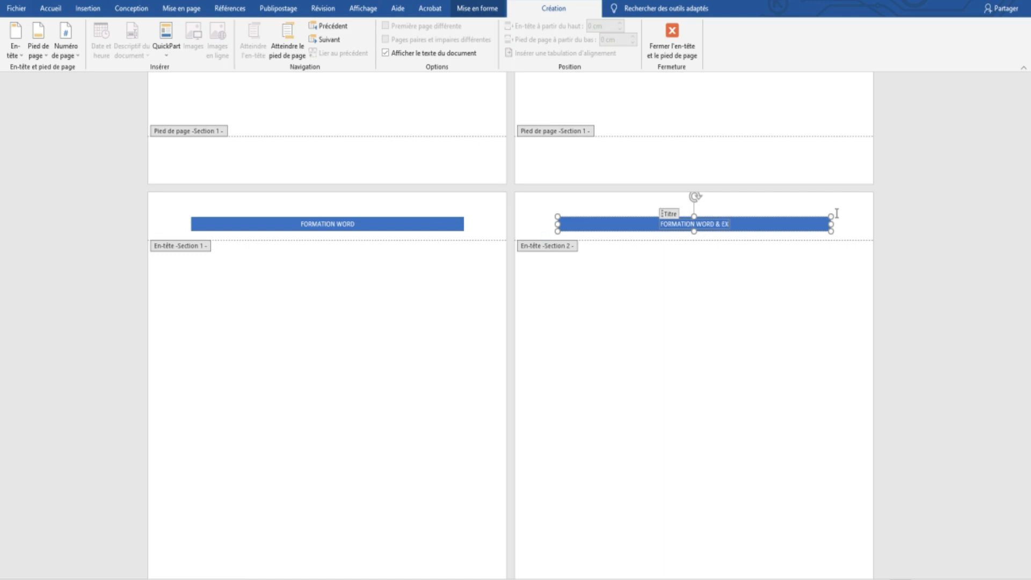
pyautogui.write('CEL')
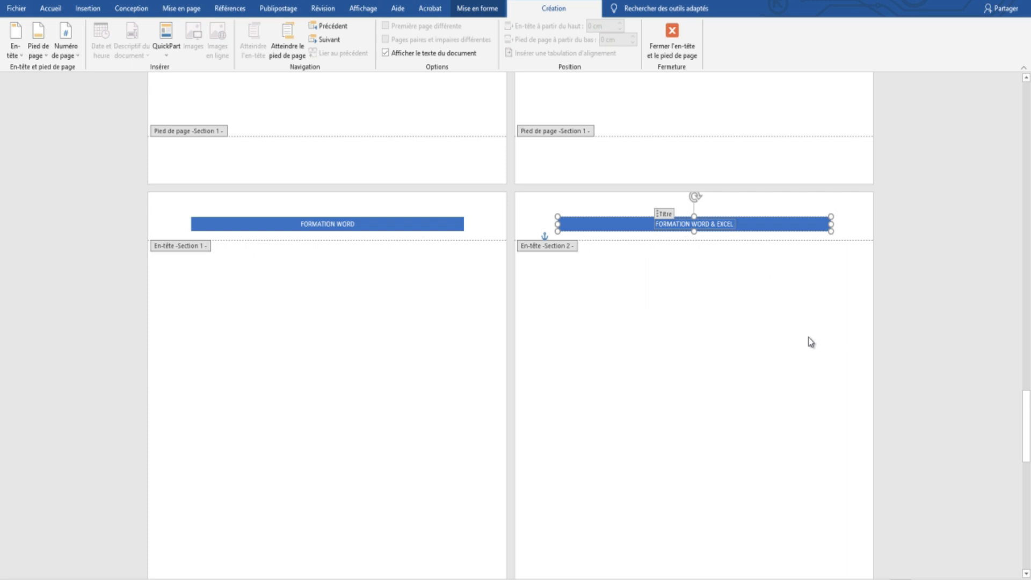
# Step: Compare the header titles on the pages of section 1 and section 2
pyautogui.scroll(3, 808, 337)
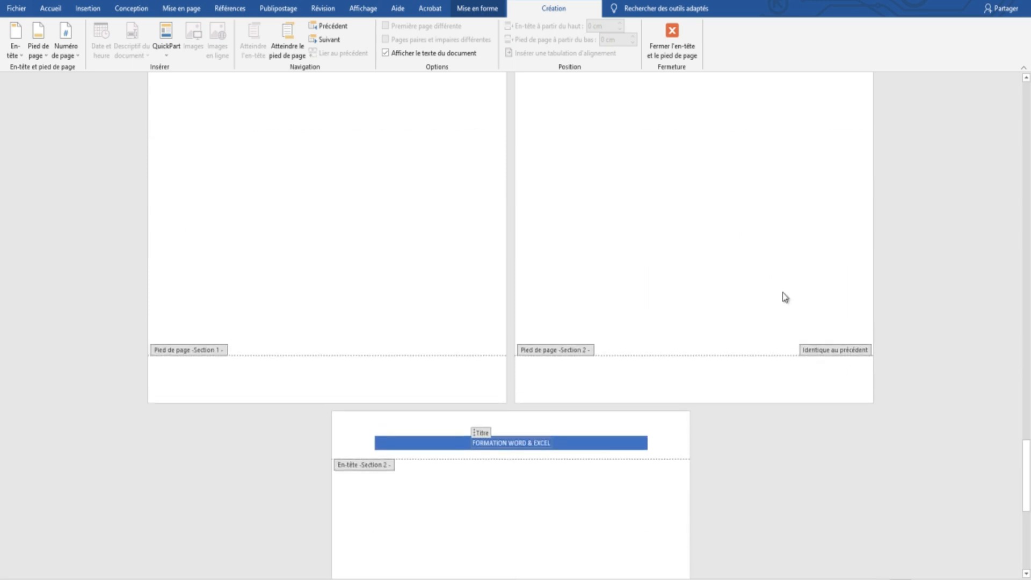
pyautogui.scroll(1, 728, 226)
pyautogui.scroll(-15, 685, 395)
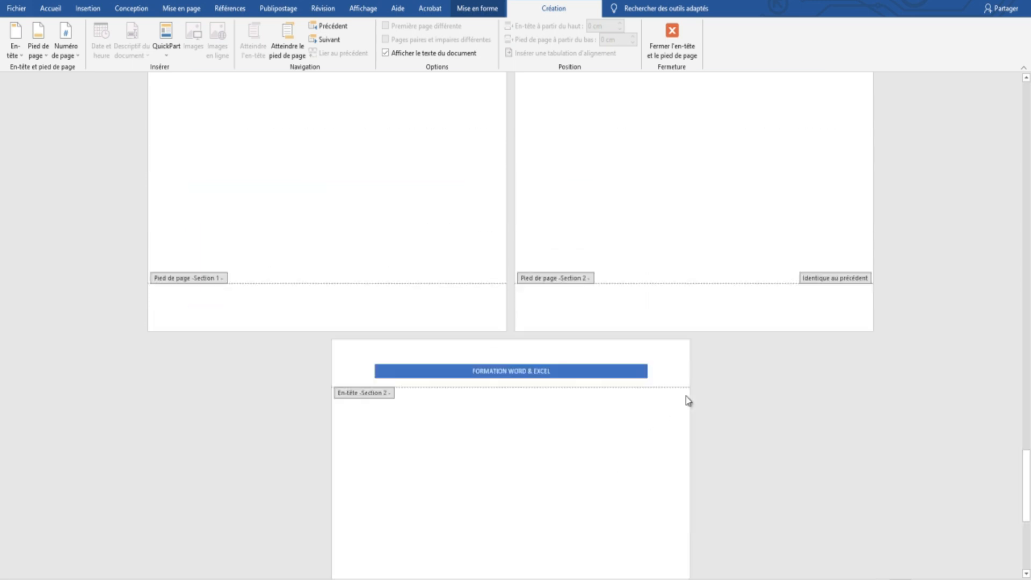
pyautogui.scroll(5, 630, 193)
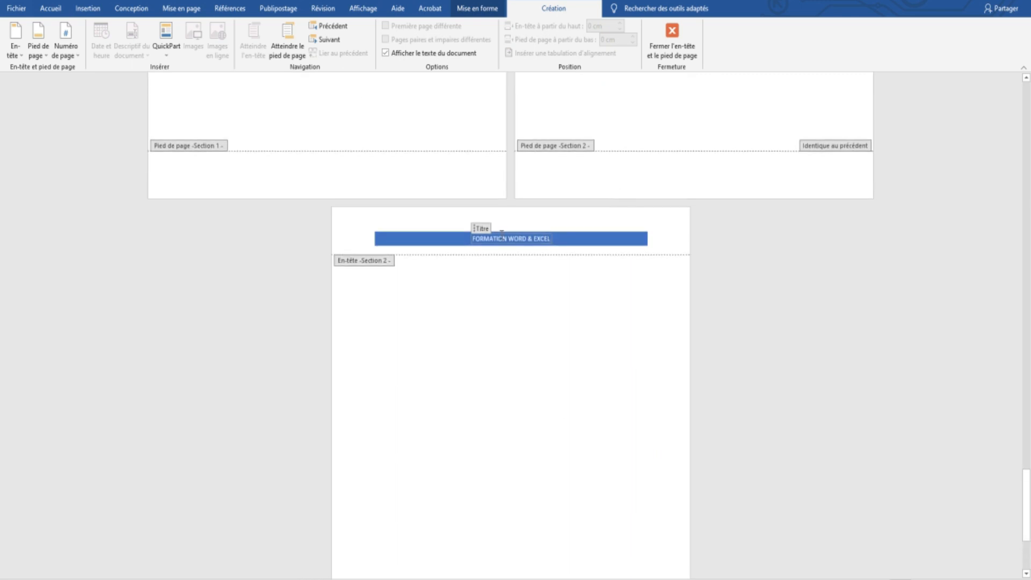
pyautogui.scroll(18, 579, 252)
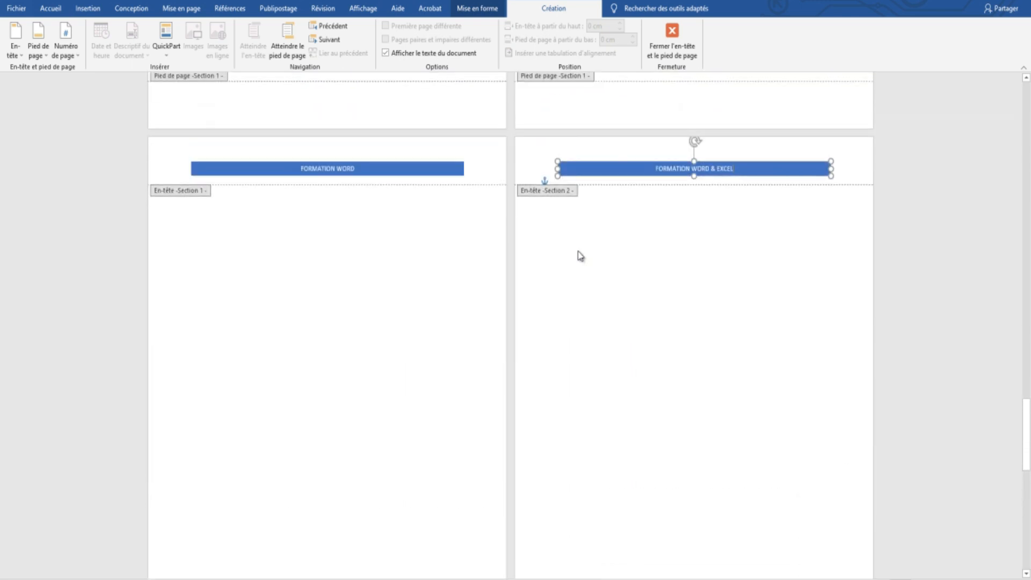
pyautogui.scroll(5, 577, 251)
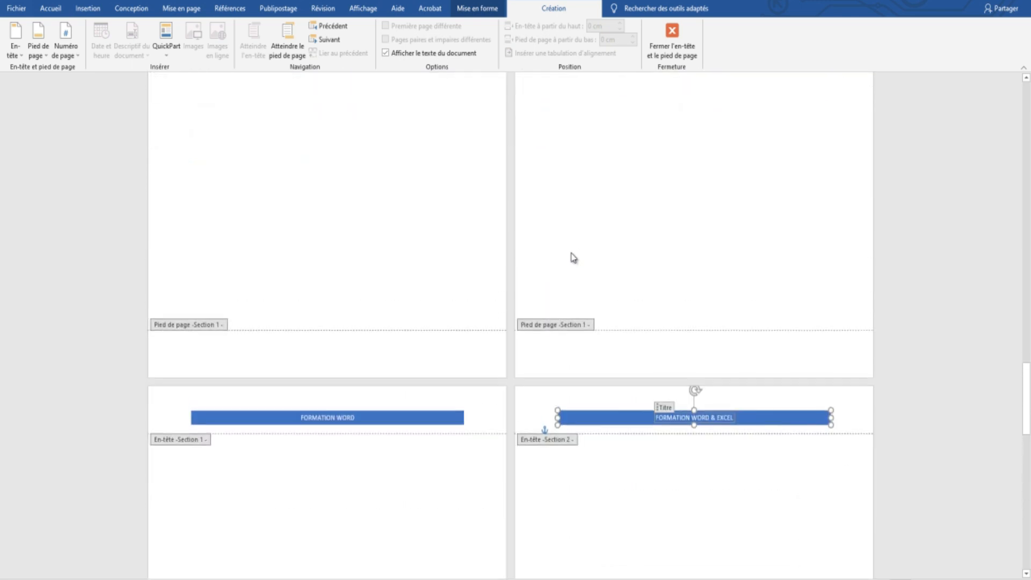
pyautogui.click(324, 400)
pyautogui.scroll(-18, 330, 275)
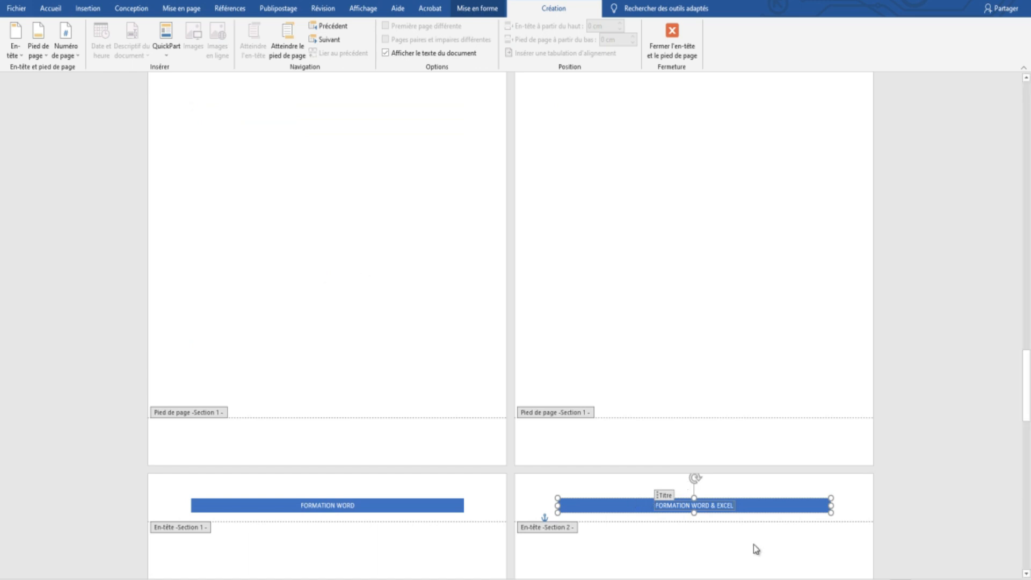
pyautogui.scroll(-15, 752, 544)
pyautogui.scroll(8, 750, 332)
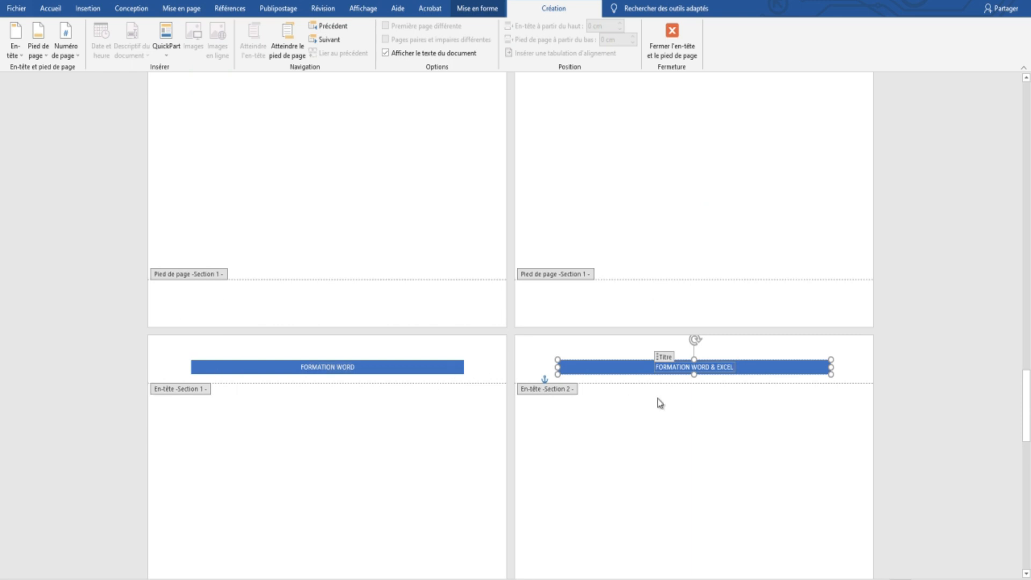
# Step: Look through the page number positions and the numbering format options, and cancel the page number format dialog
pyautogui.scroll(-3, 659, 403)
pyautogui.click(65, 49)
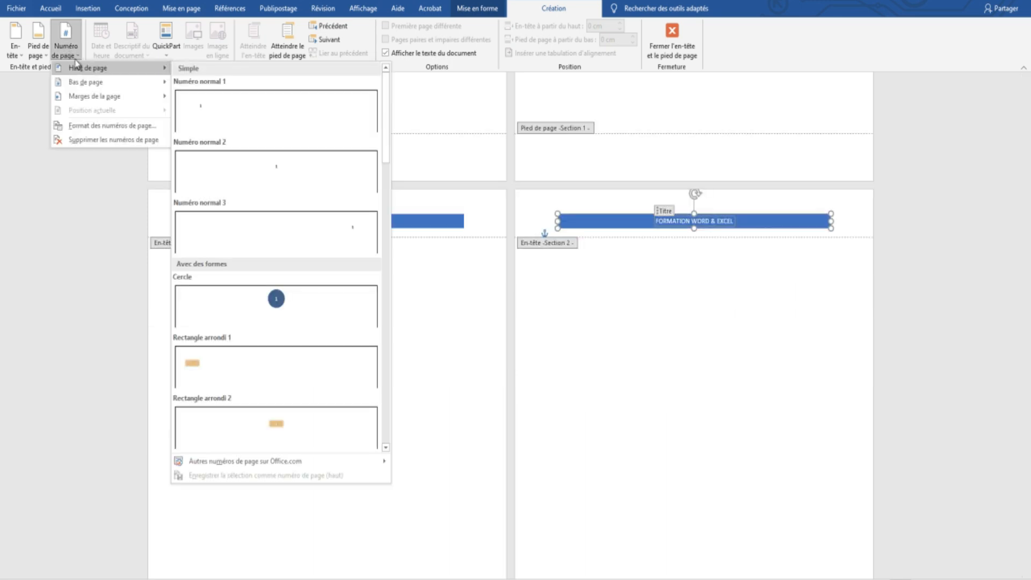
pyautogui.moveTo(147, 97)
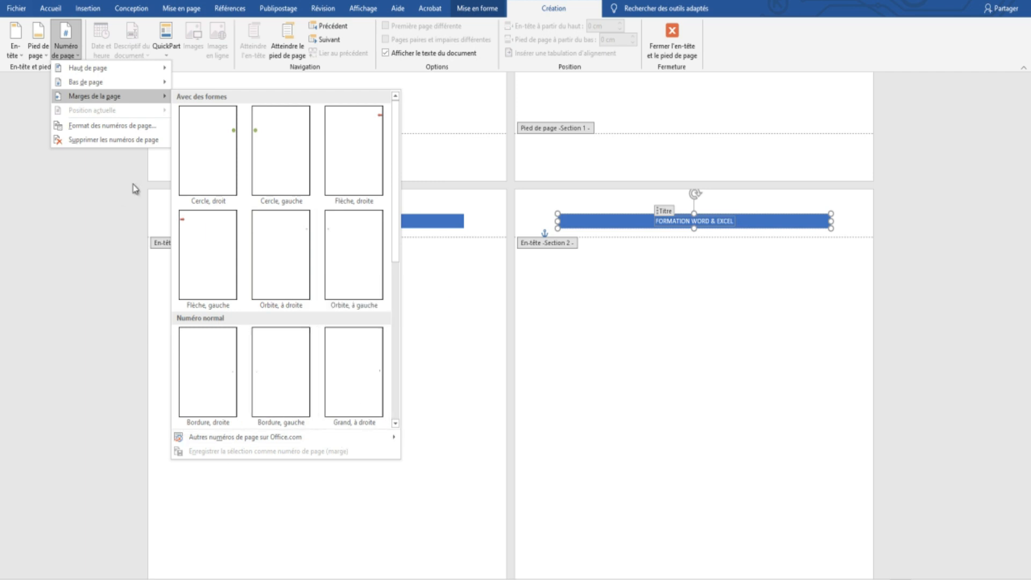
pyautogui.click(115, 124)
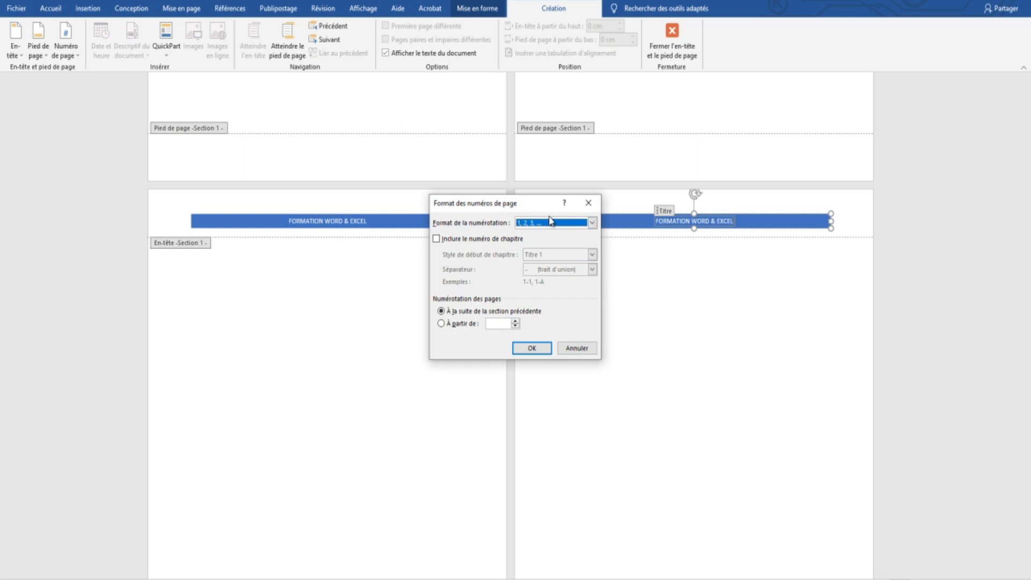
pyautogui.click(549, 220)
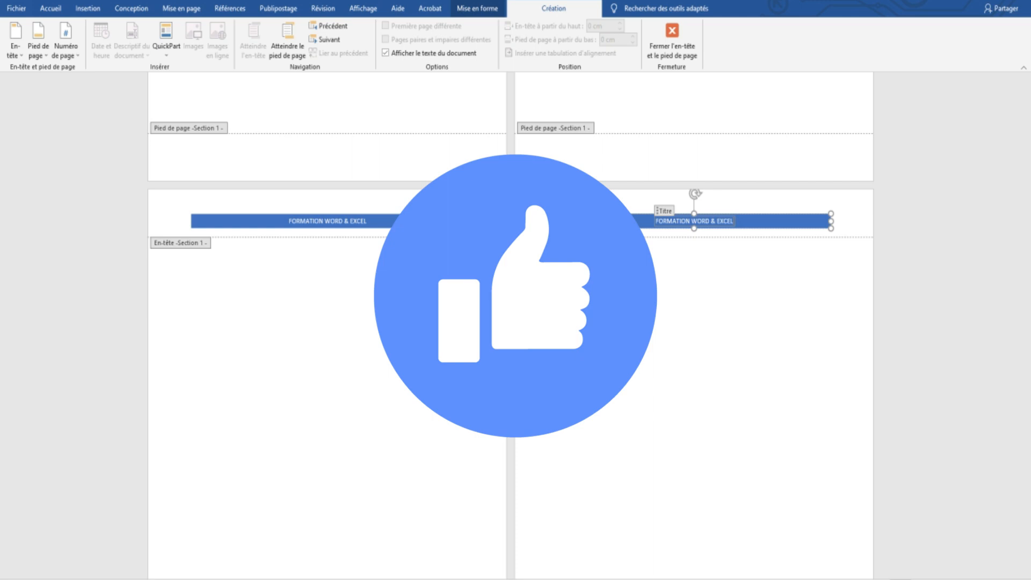
pyautogui.click(561, 354)
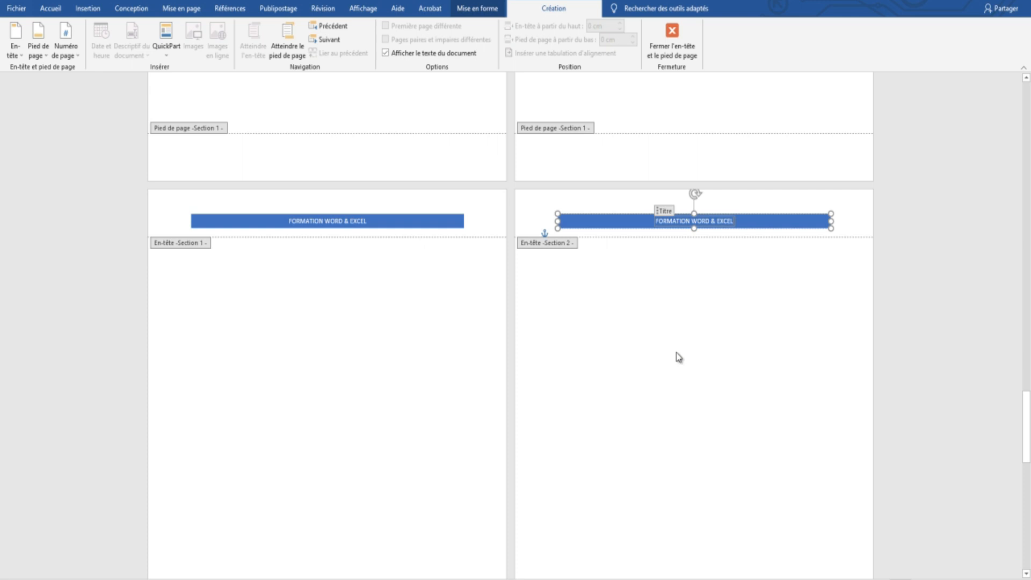